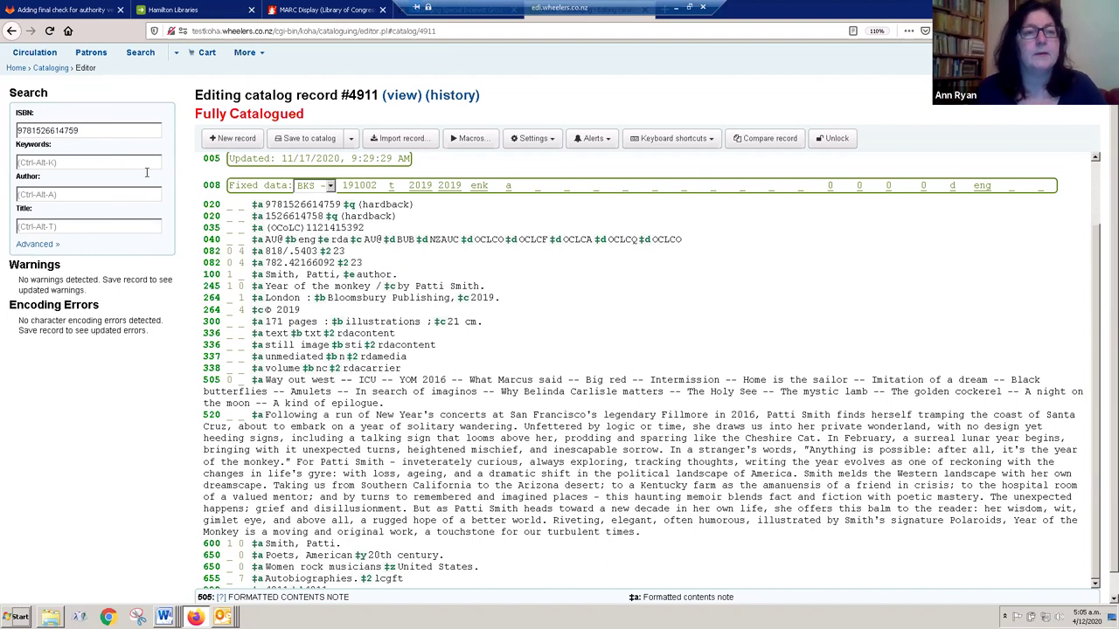
- Search the cataloging module for "smith" and open the record "No way but to fight" for editing
{"action": "key", "text": "alt+Left"}
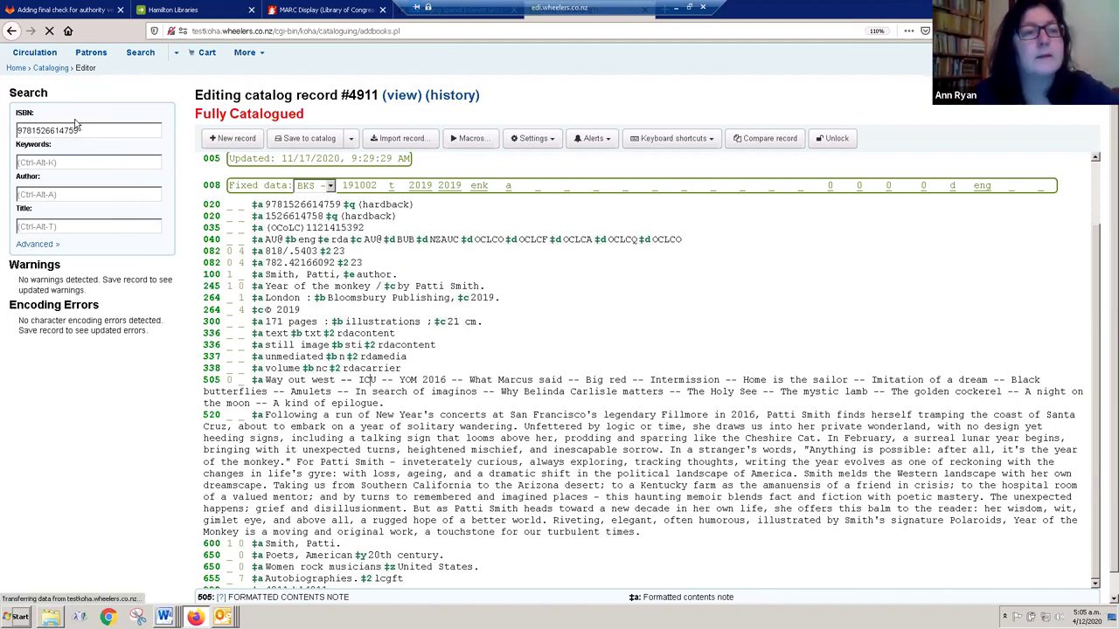
{"action": "type", "text": "smith"}
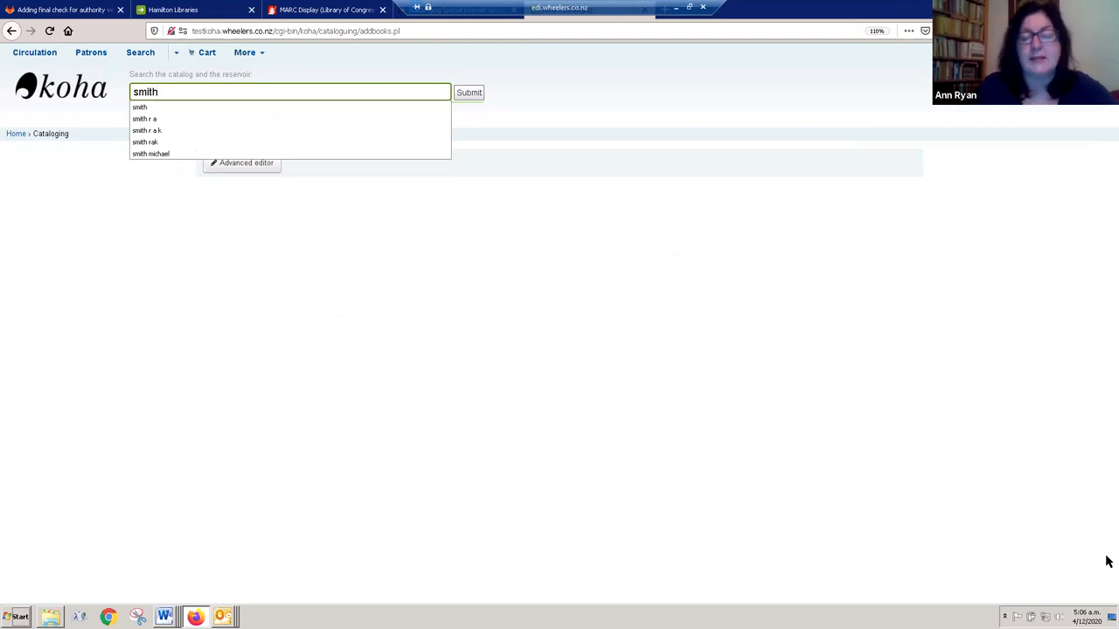
{"action": "key", "text": "Return"}
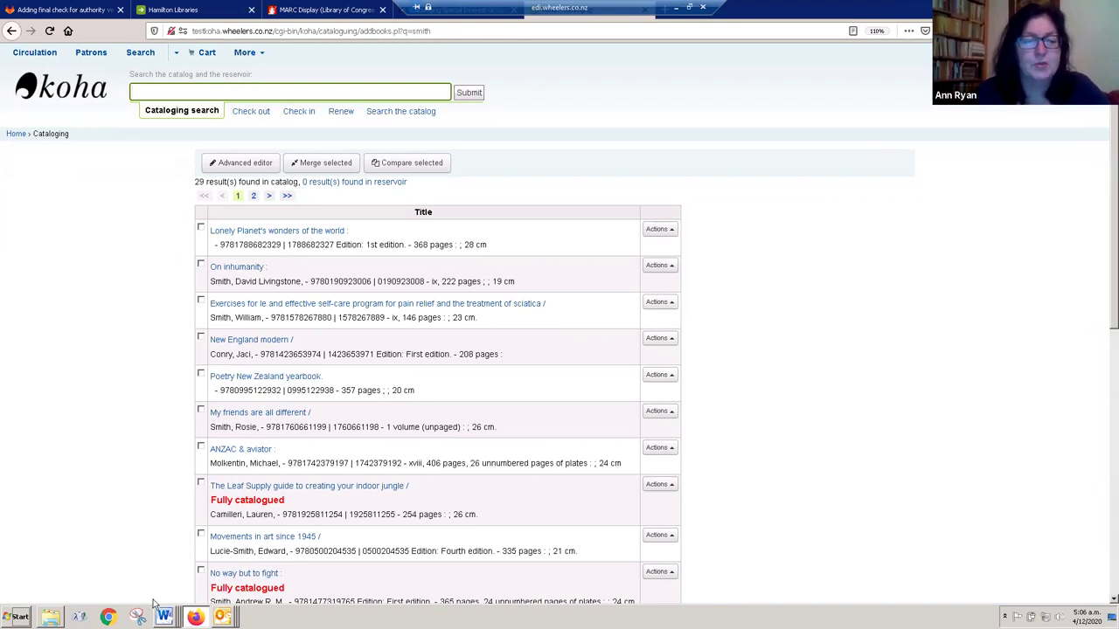
{"action": "left_click", "coordinate": [256, 574]}
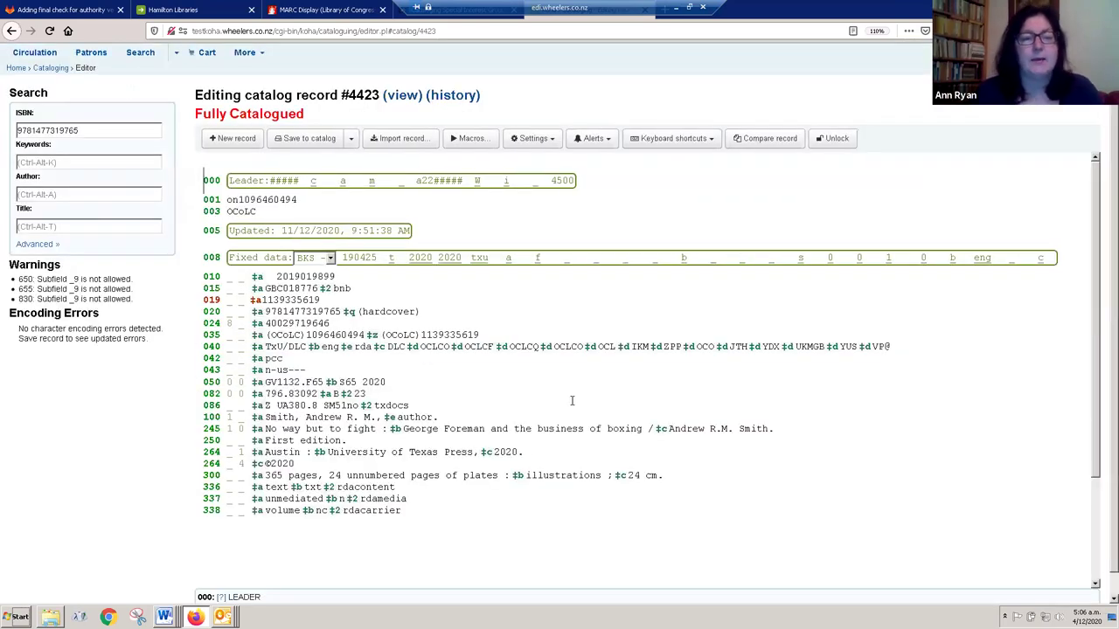
- Insert the misspelled words "Confidenti" before "Infomercial" in the 520 summary and "ingred" before "Corpsman's call" in the 505 contents note
{"action": "scroll", "coordinate": [527, 460], "scroll_direction": "down", "scroll_amount": 3}
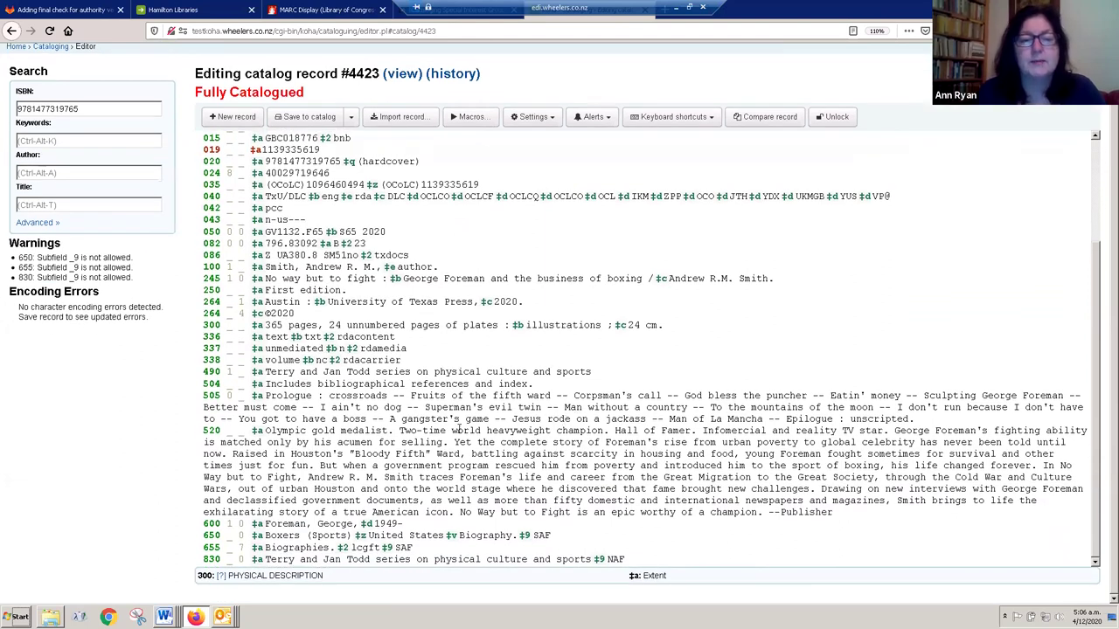
{"action": "left_click", "coordinate": [491, 419]}
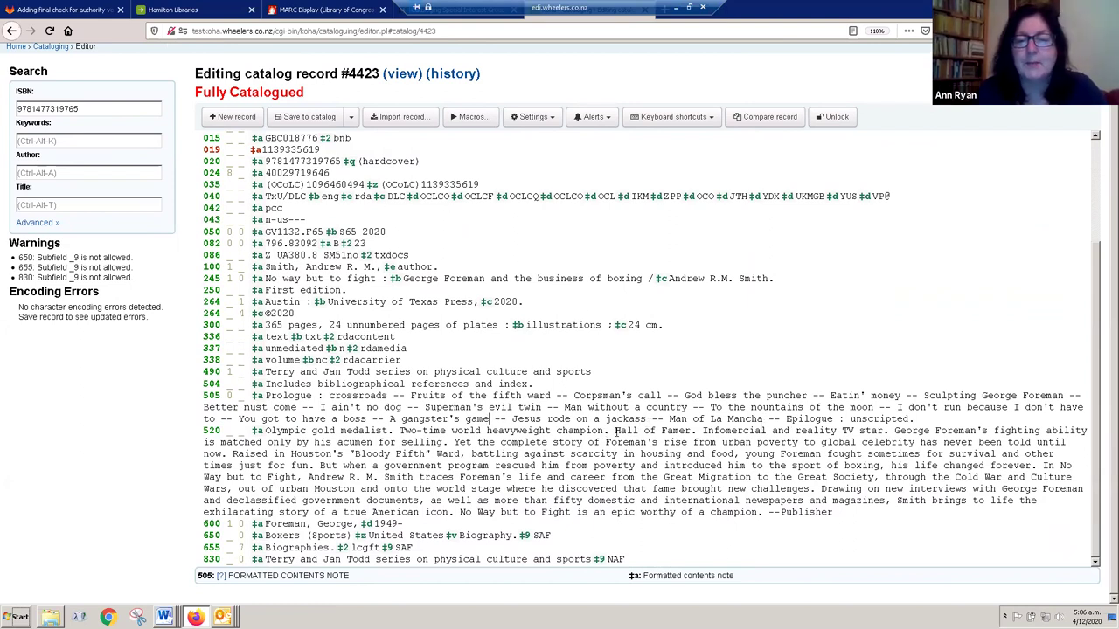
{"action": "left_click", "coordinate": [699, 430]}
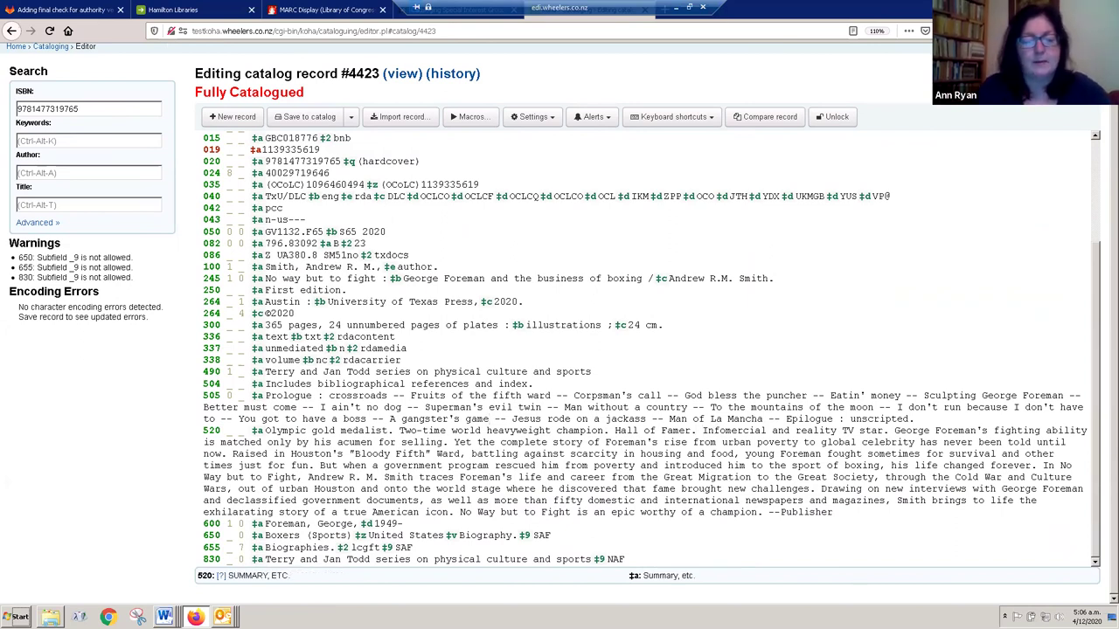
{"action": "type", "text": "Confide"}
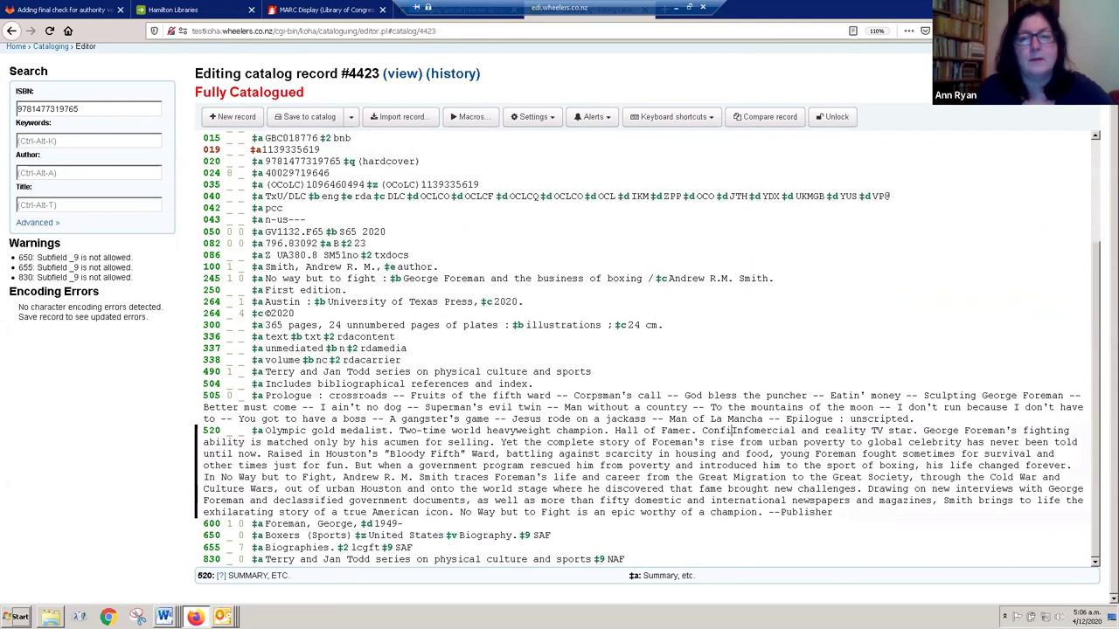
{"action": "type", "text": "ntial"}
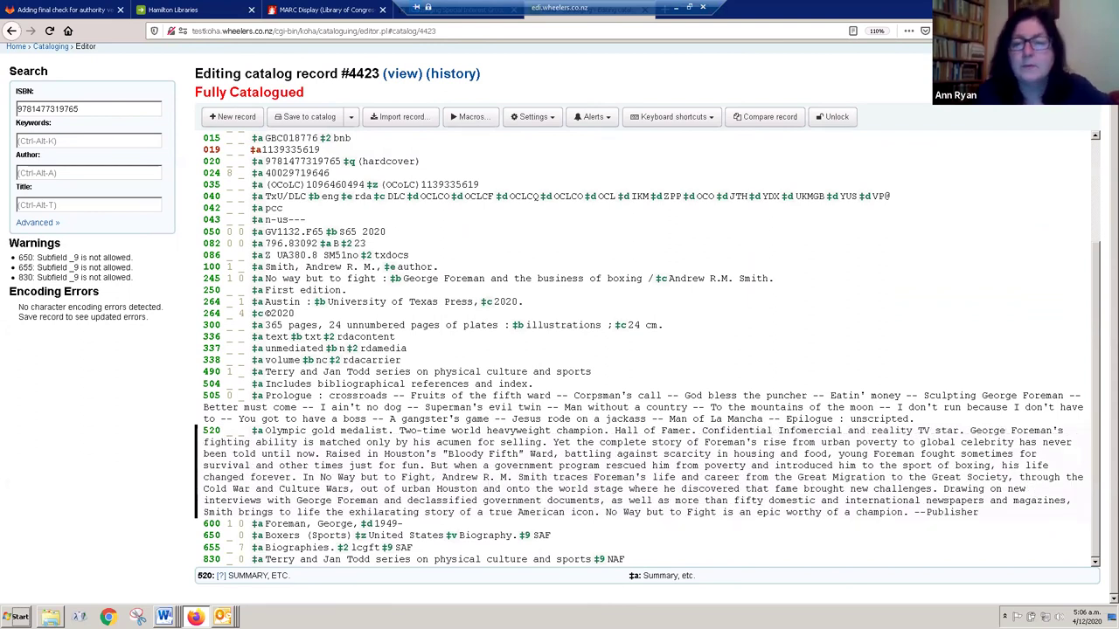
{"action": "key", "text": "BackSpace"}
{"action": "key", "text": "BackSpace"}
{"action": "key", "text": "BackSpace"}
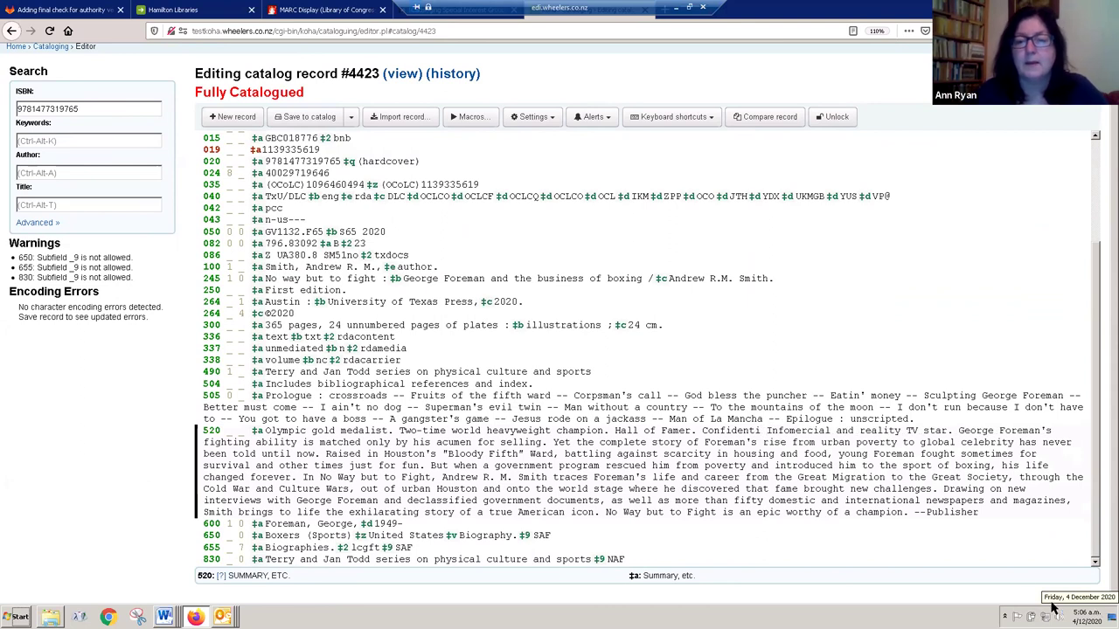
{"action": "left_click", "coordinate": [575, 396]}
{"action": "type", "text": "ingred"}
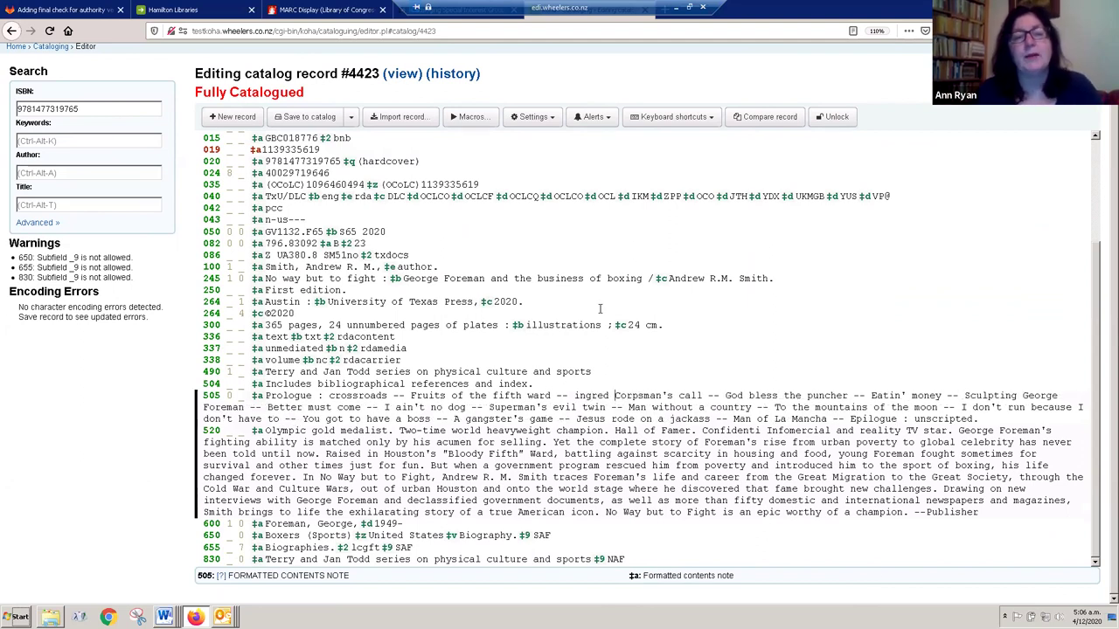
- Run the LanguageTool spelling and grammar check on the record text from field 504 through the 650 subject line
{"action": "left_click", "coordinate": [203, 337]}
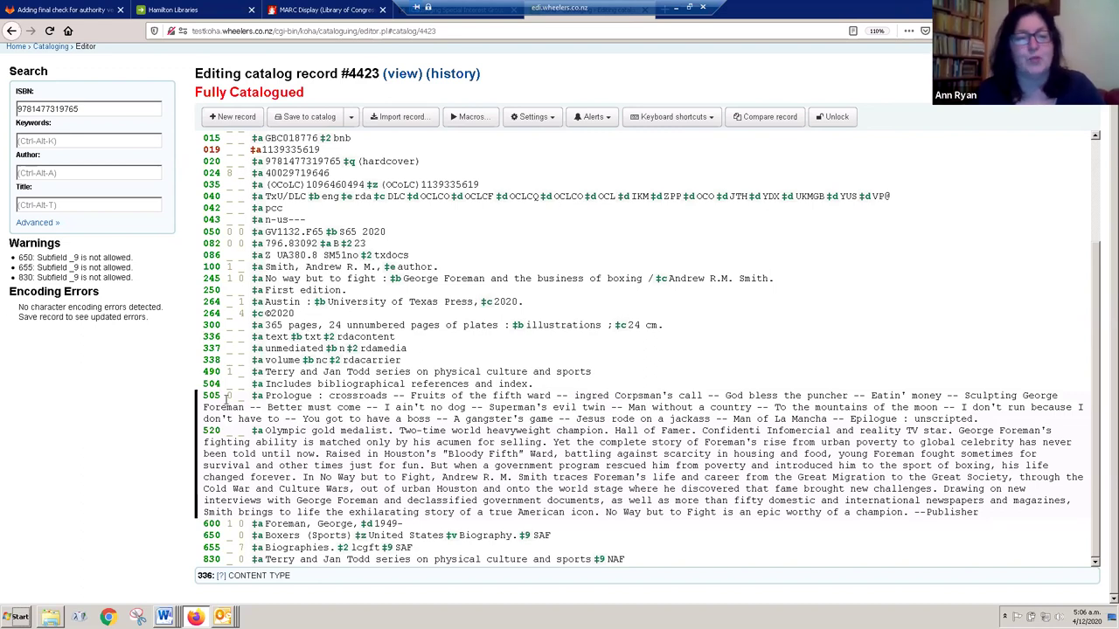
{"action": "left_click", "coordinate": [203, 385]}
{"action": "left_click_drag", "start_coordinate": [309, 407], "coordinate": [598, 538]}
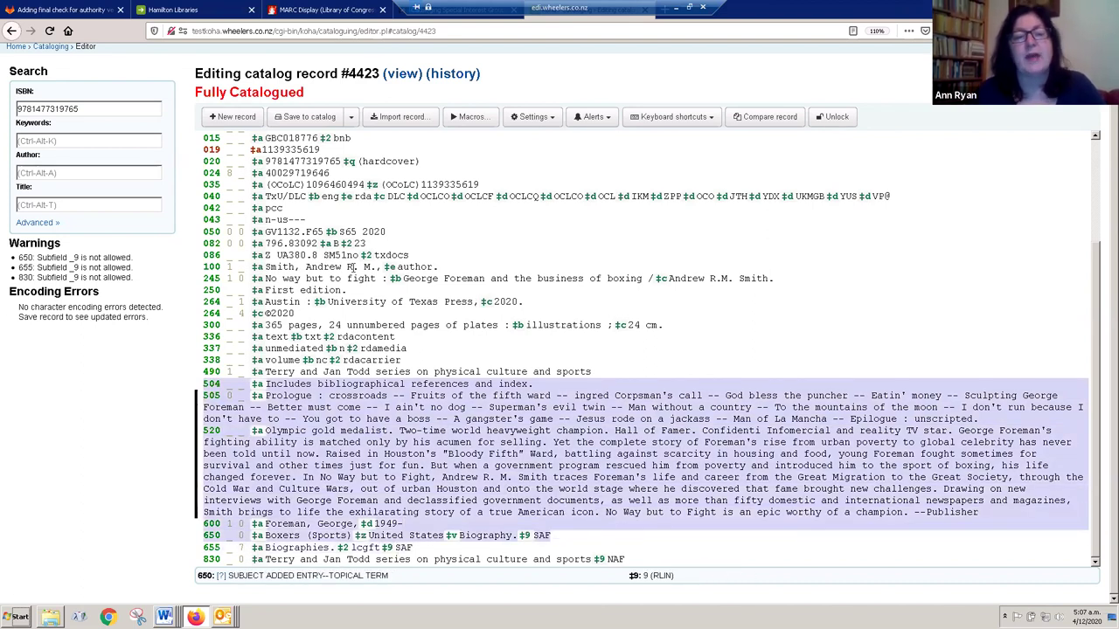
{"action": "right_click", "coordinate": [456, 419]}
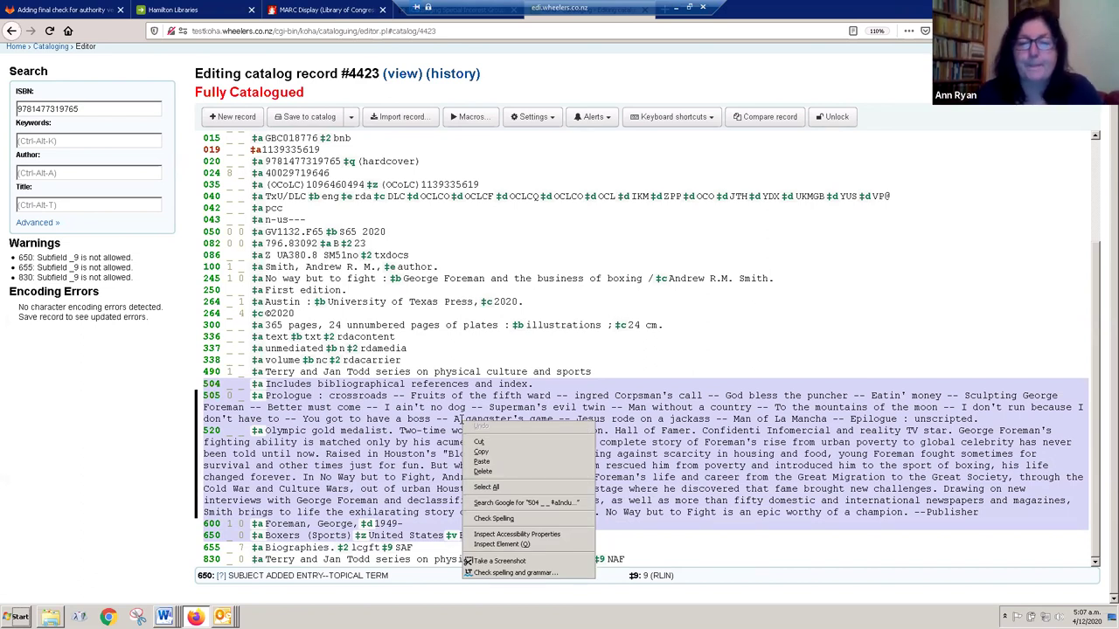
{"action": "left_click", "coordinate": [506, 574]}
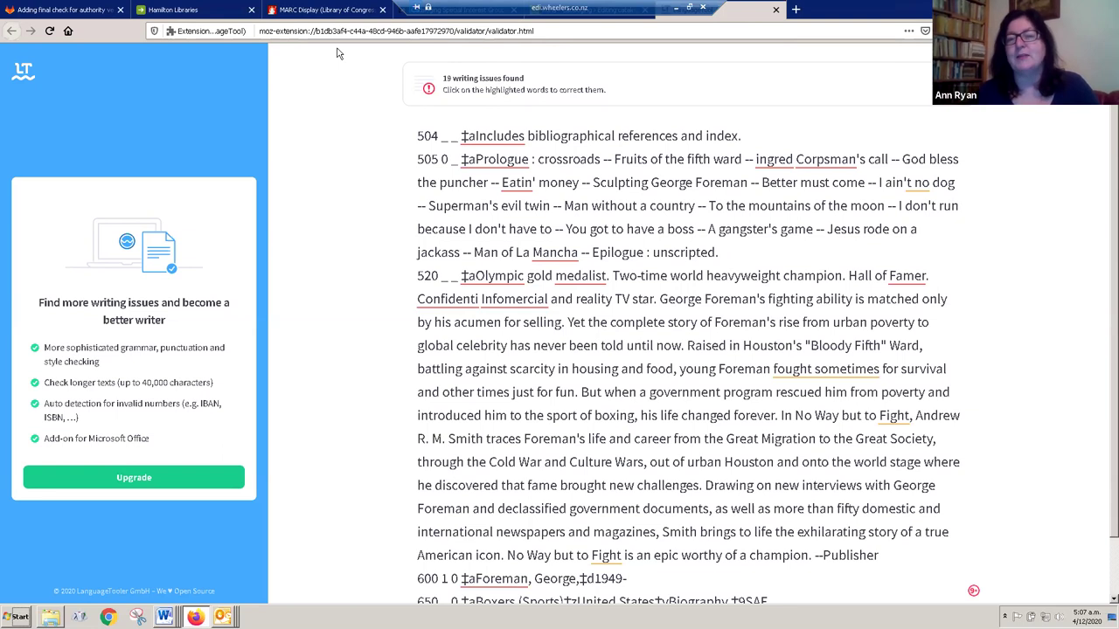
- Delete the flagged word "ingred" before "Corpsman's call" in the 505 line of the checked text
{"action": "left_click", "coordinate": [781, 160]}
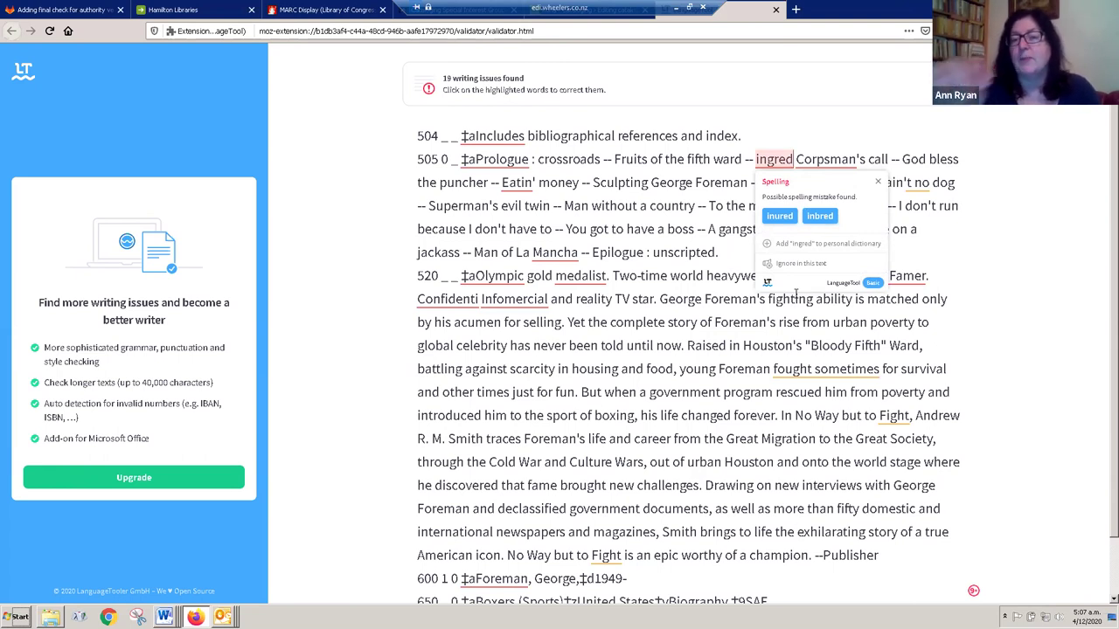
{"action": "key", "text": "BackSpace"}
{"action": "key", "text": "BackSpace"}
{"action": "key", "text": "BackSpace"}
{"action": "key", "text": "BackSpace"}
{"action": "key", "text": "BackSpace"}
{"action": "key", "text": "BackSpace"}
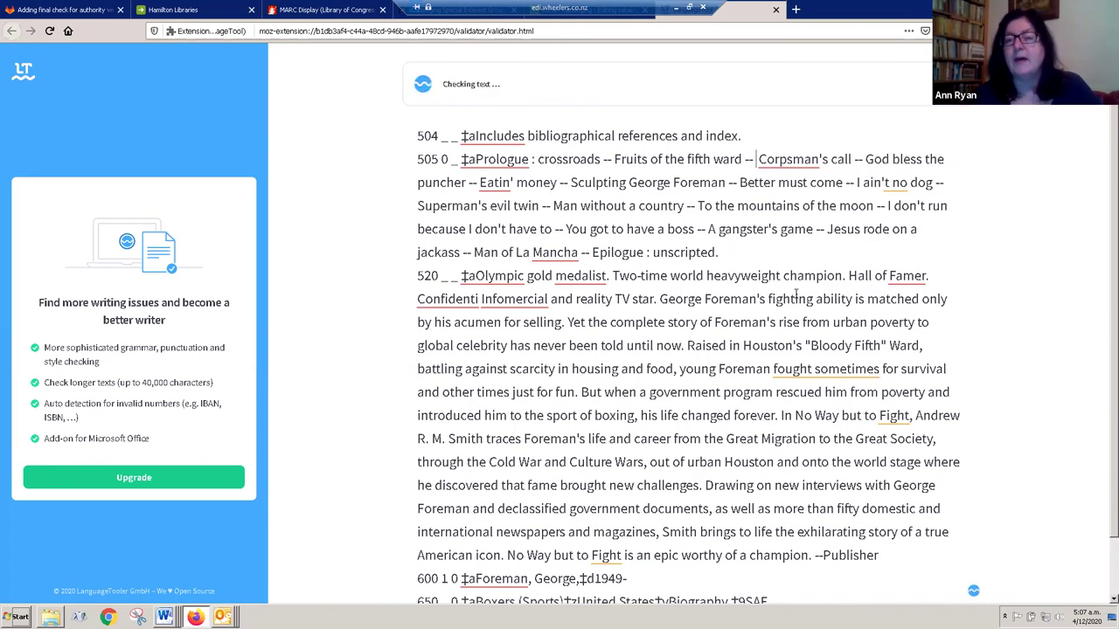
- Accept the suggestion "Confident" for "Confidenti" in the 520 summary and delete that word before "Infomercial"
{"action": "left_click", "coordinate": [465, 298]}
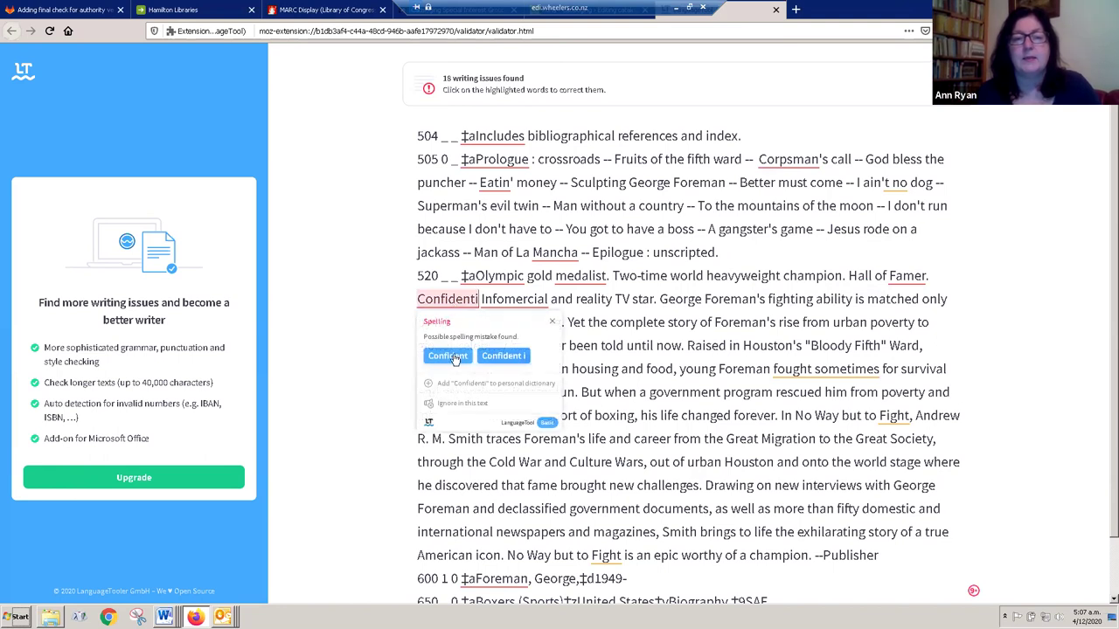
{"action": "left_click", "coordinate": [447, 355]}
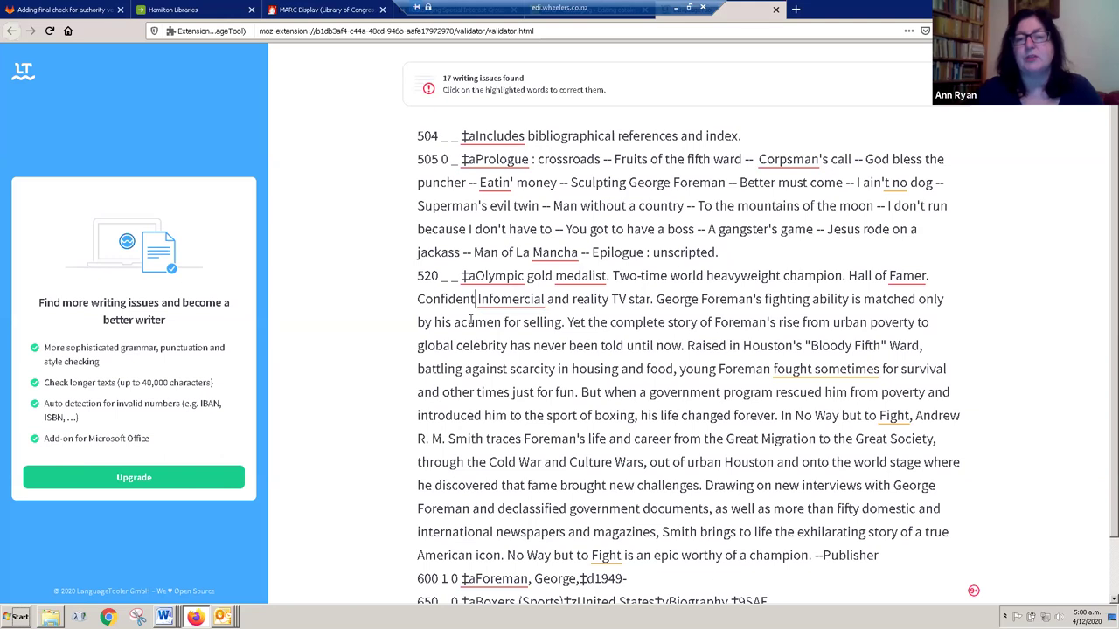
{"action": "key", "text": "BackSpace"}
{"action": "key", "text": "BackSpace"}
{"action": "key", "text": "BackSpace"}
{"action": "key", "text": "BackSpace"}
{"action": "key", "text": "BackSpace"}
{"action": "key", "text": "BackSpace"}
{"action": "key", "text": "BackSpace"}
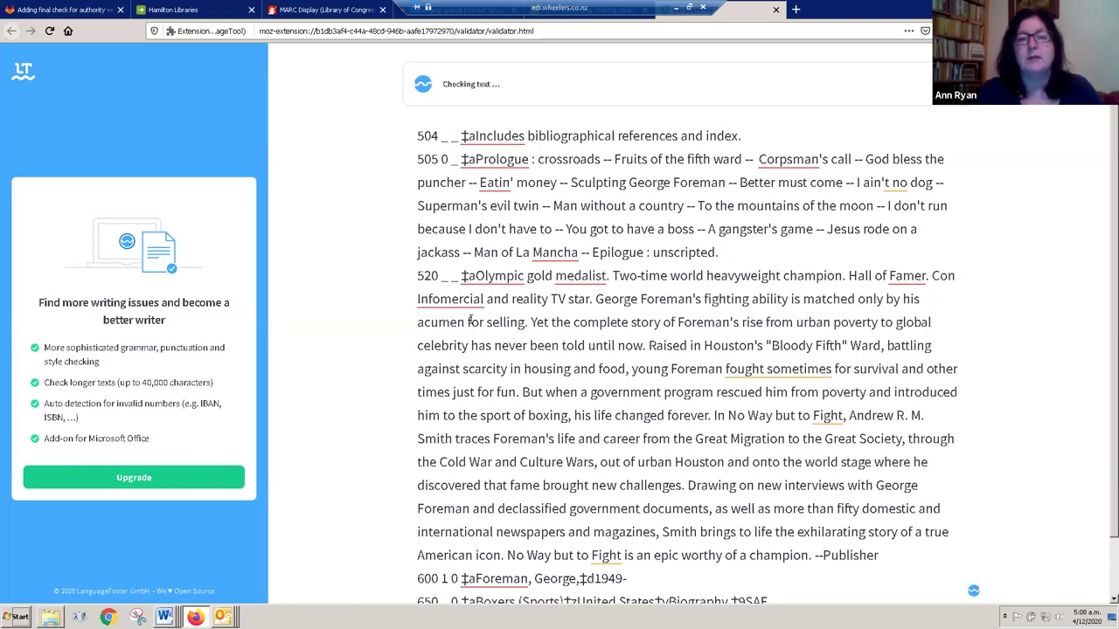
{"action": "key", "text": "BackSpace"}
{"action": "key", "text": "BackSpace"}
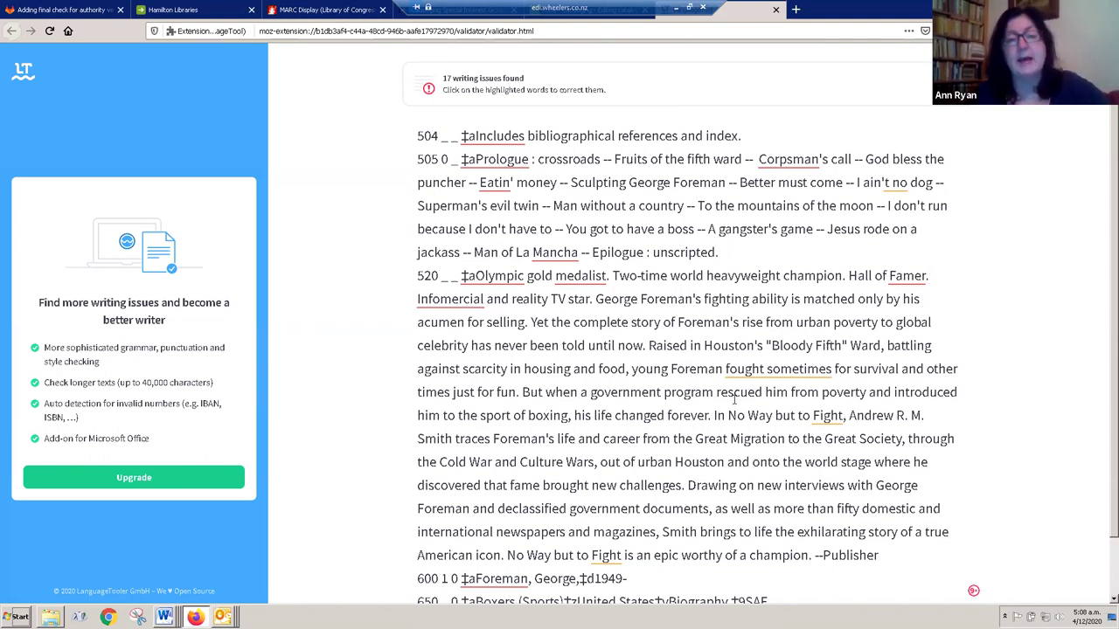
- Copy all the corrected text and paste it over the selected 504 to 650 fields in the Koha record editor
{"action": "key", "text": "ctrl+a"}
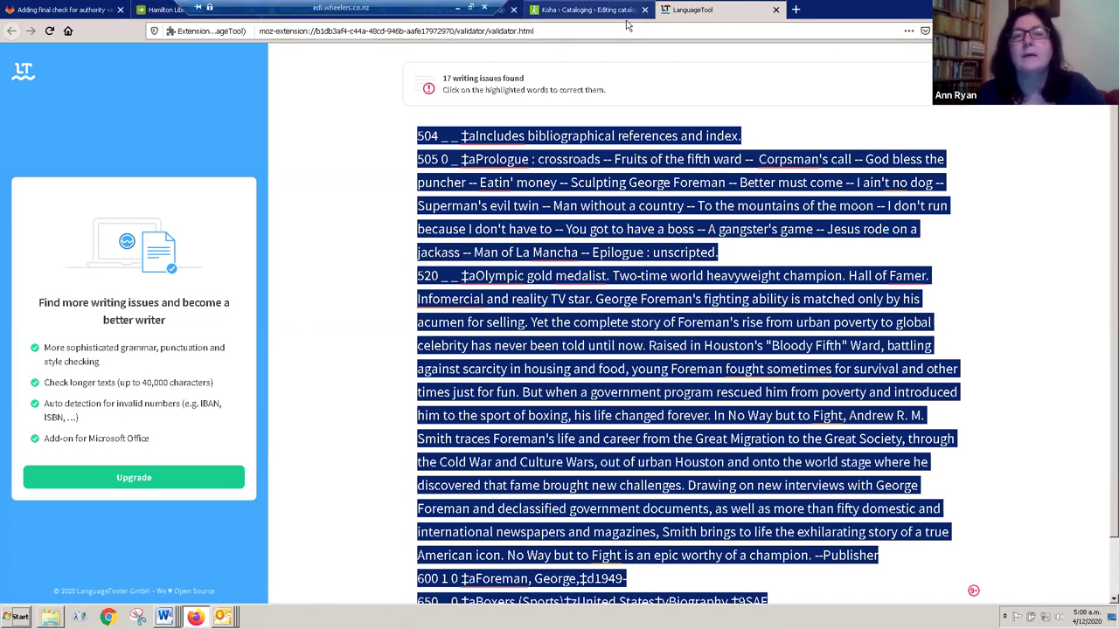
{"action": "key", "text": "ctrl+shift+Tab"}
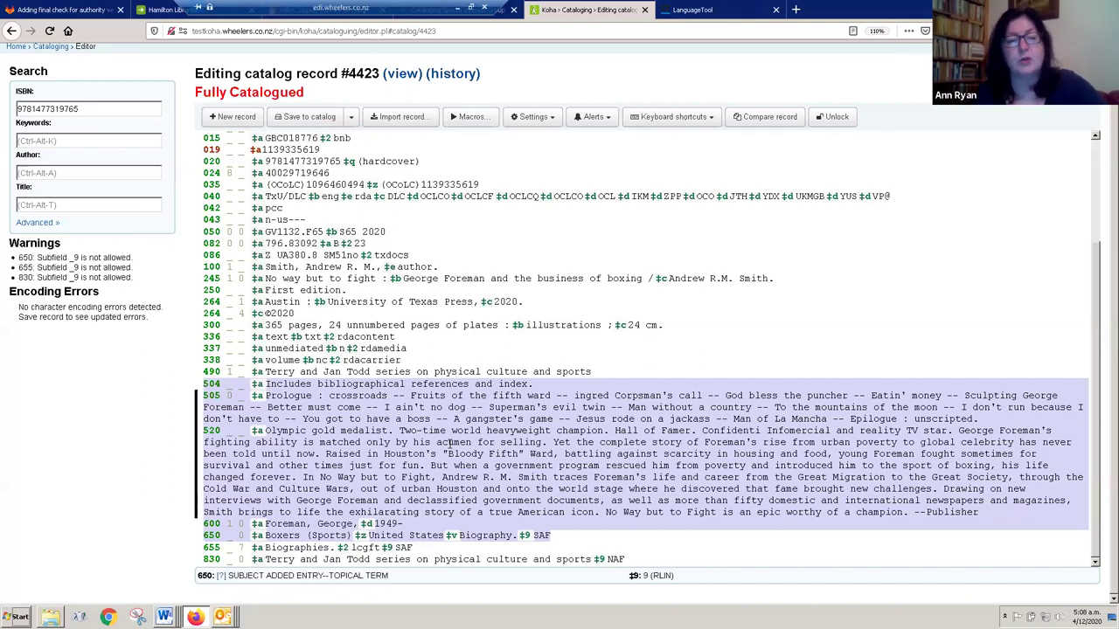
{"action": "type", "text": "504 _ _ ‡aIncludes bibliographical references and index. 505 0 _ ‡aPrologue : crossroads -- Fruits of the fifth ward --  Corpsman's call -- God bless the puncher -- Eatin' money -- Sculpting George Foreman -- Better must come -- I ain't no dog -- Superman's evil twin -- Man without a country -- To the mountains of the moon -- I don't run because I don't have to -- You got to have a boss -- A gangster's game -- Jesus rode on a jackass -- Man of La Mancha -- Epilogue : unscripted. 520 _ _ ‡aOlympic gold medalist. Two-time world heavyweight champion. Hall of Famer. Infomercial and reality TV star. George Foreman's fighting ability is matched only by his acumen for selling. Yet the complete story of Foreman's rise from urban poverty to global celebrity has never been told until now. Raised in Houston's \"Bloody Fifth\" Ward, battling against scarcity in housing and food, young Foreman fought sometimes for survival and other times just for fun. But when a government program rescued him from poverty and introduced him to the sport of boxing, his life changed forever. In No Way but to Fight, Andrew R. M. Smith traces Foreman's life and career from the Great Migration to the Great Society, through the Cold War and Culture Wars, out of urban Houston and onto the world stage where he discovered that fame brought new challenges. Drawing on new interviews with George Foreman and declassified government documents, as well as more than fifty domestic and international newspapers and magazines, Smith brings to life the exhilarating story of a true American icon. No Way but to Fight is an epic worthy of a champion. --Publisher 600 1 0 ‡aForeman, George,‡d1949- 650 _ 0 ‡aBoxers (Sports)‡zUnited States‡vBiography.‡9 SAF"}
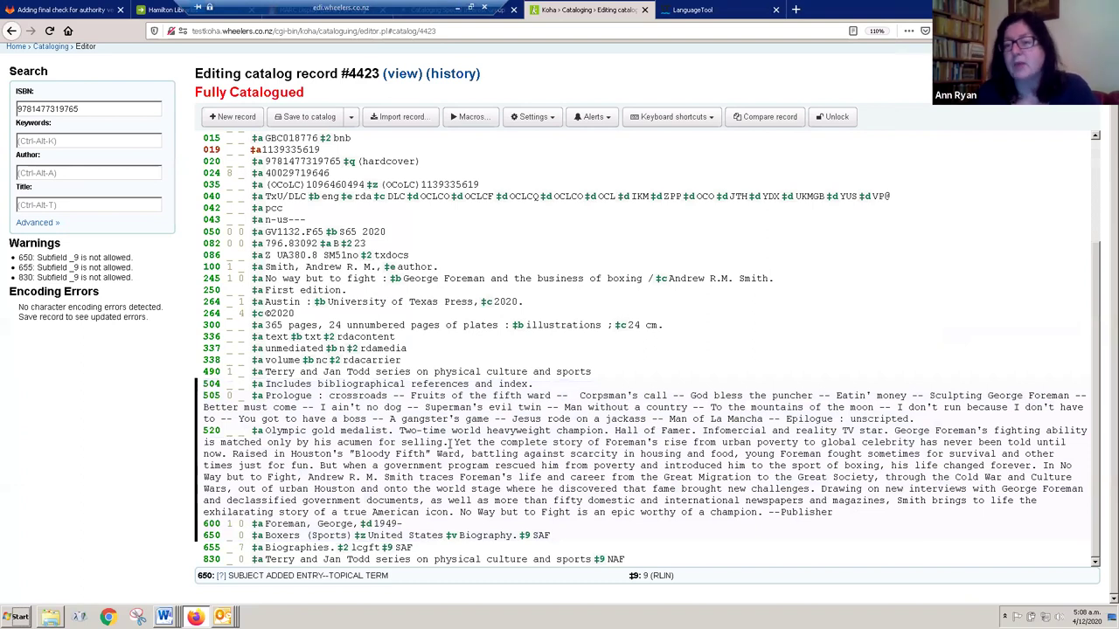
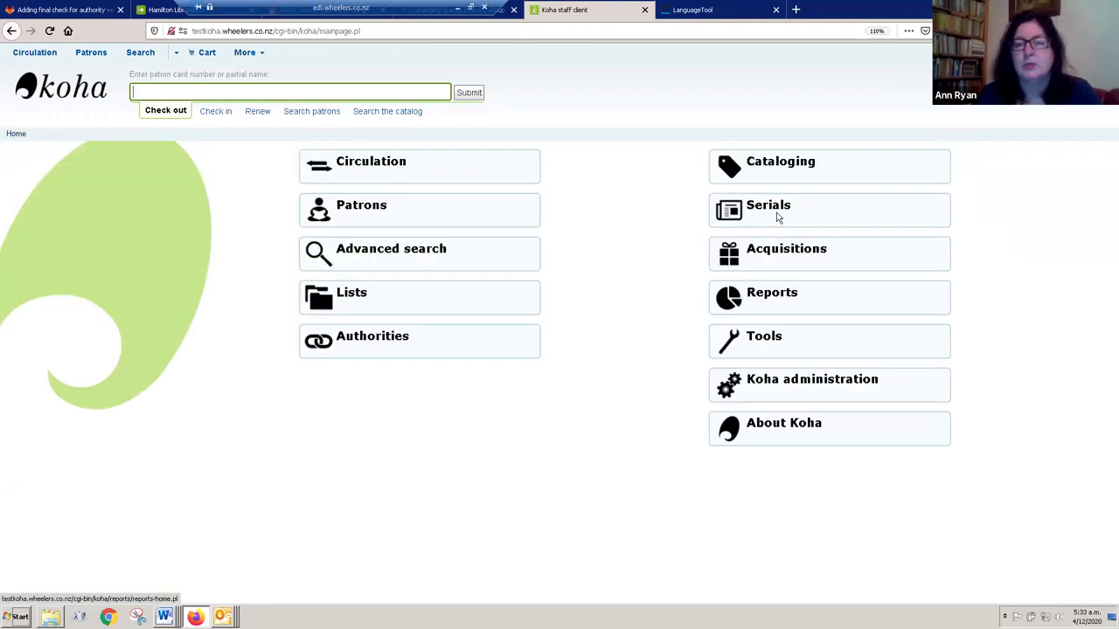
- Open the OCLC-Print template among the MARC modification templates and review its full list of actions
{"action": "left_click", "coordinate": [756, 347]}
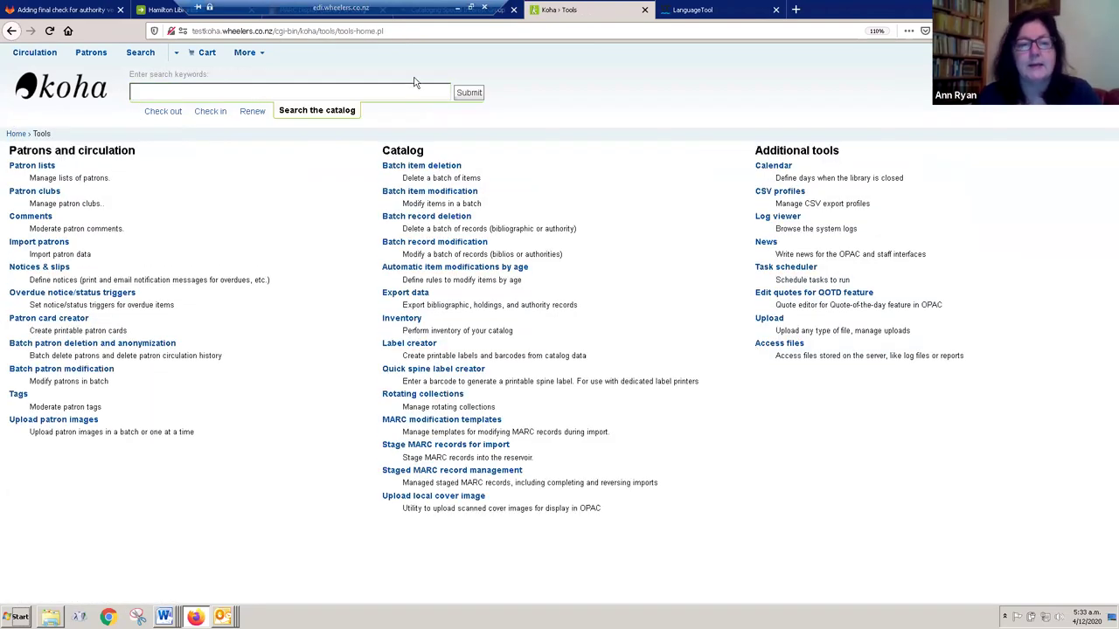
{"action": "left_click", "coordinate": [449, 421]}
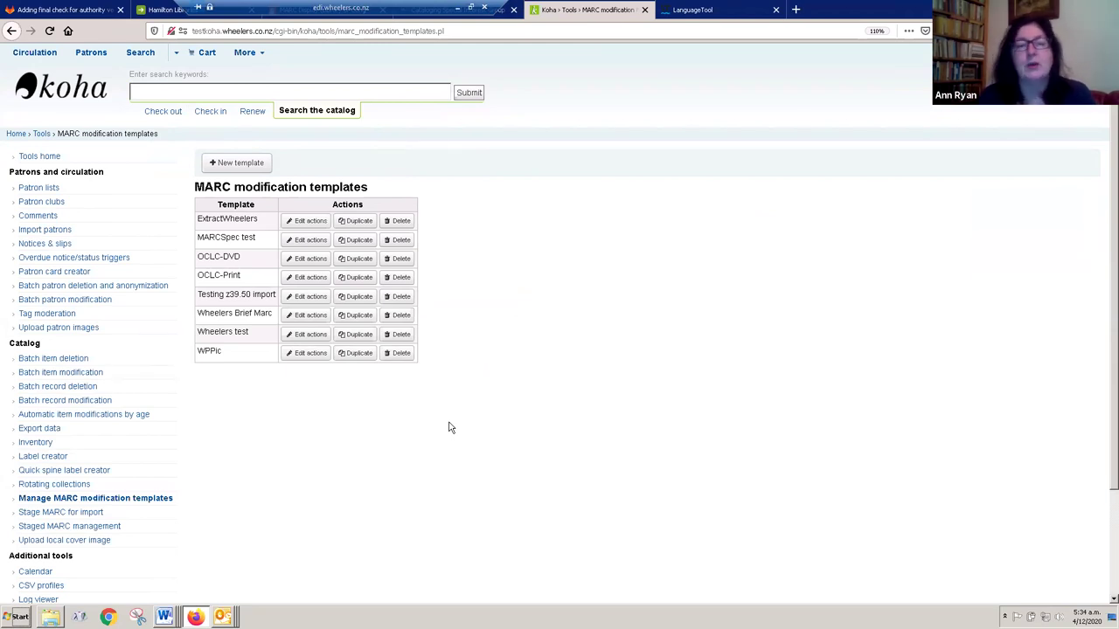
{"action": "left_click", "coordinate": [317, 278]}
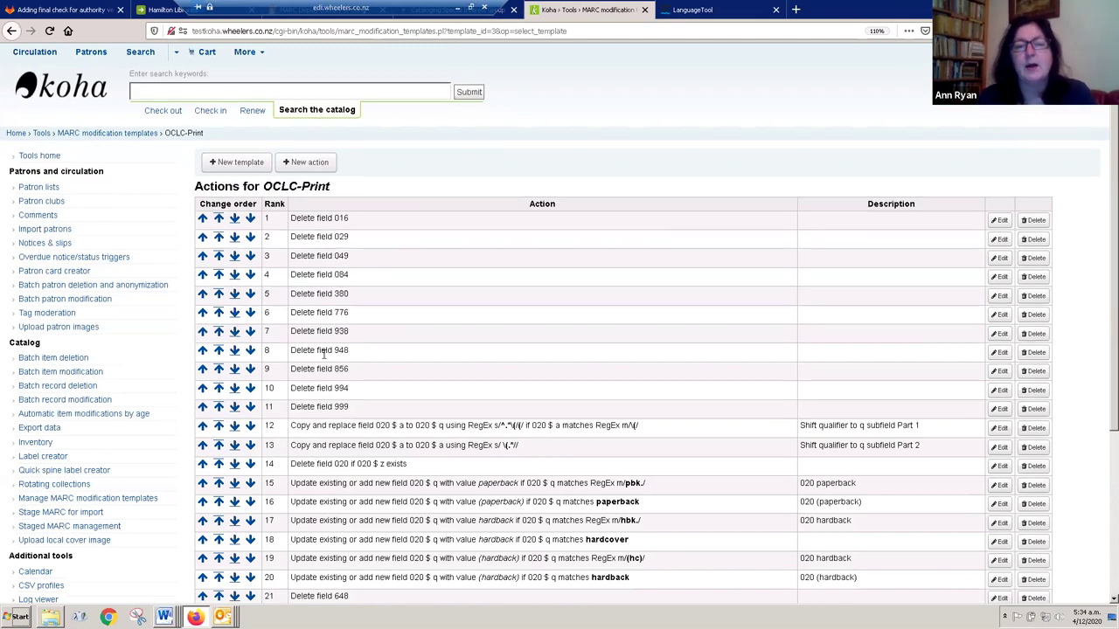
{"action": "scroll", "coordinate": [371, 384], "scroll_direction": "down", "scroll_amount": 3}
{"action": "scroll", "coordinate": [372, 384], "scroll_direction": "down", "scroll_amount": 1}
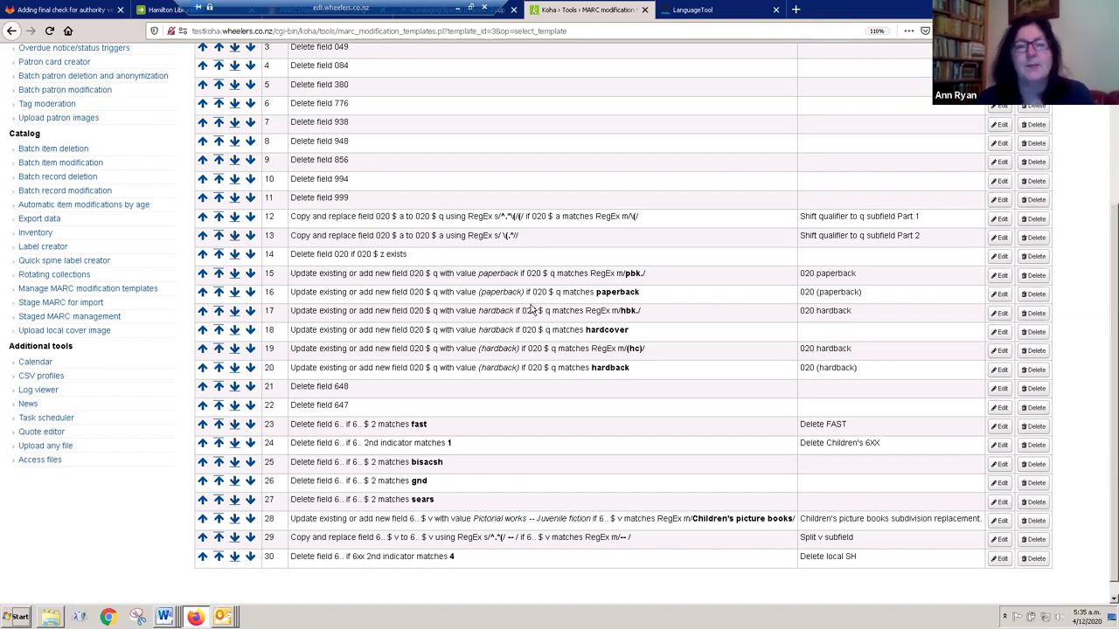
{"action": "scroll", "coordinate": [531, 308], "scroll_direction": "down", "scroll_amount": 1}
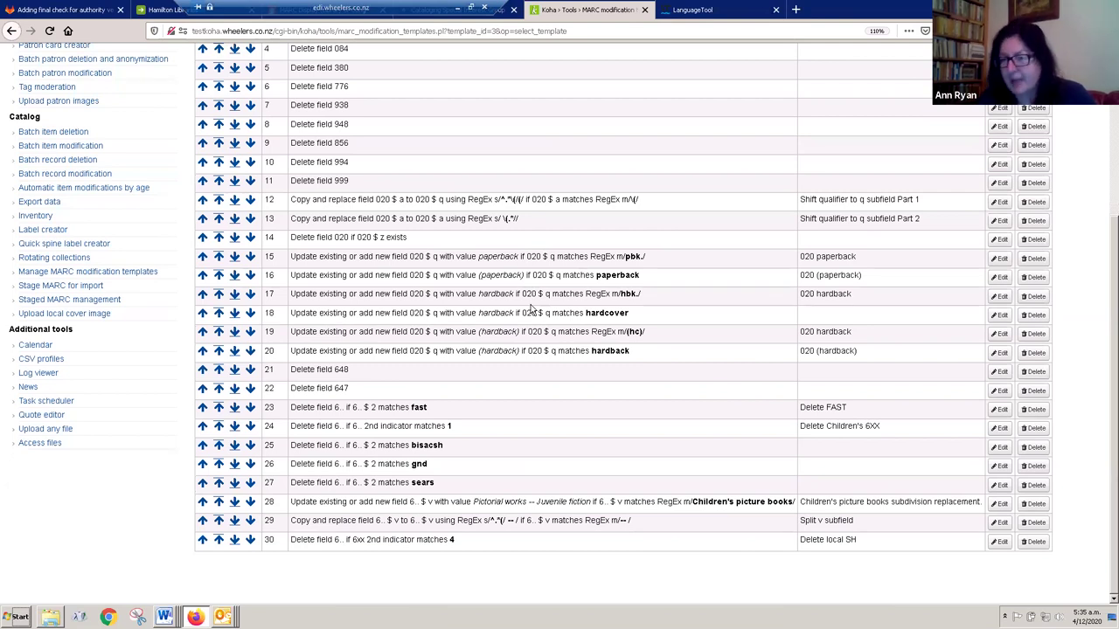
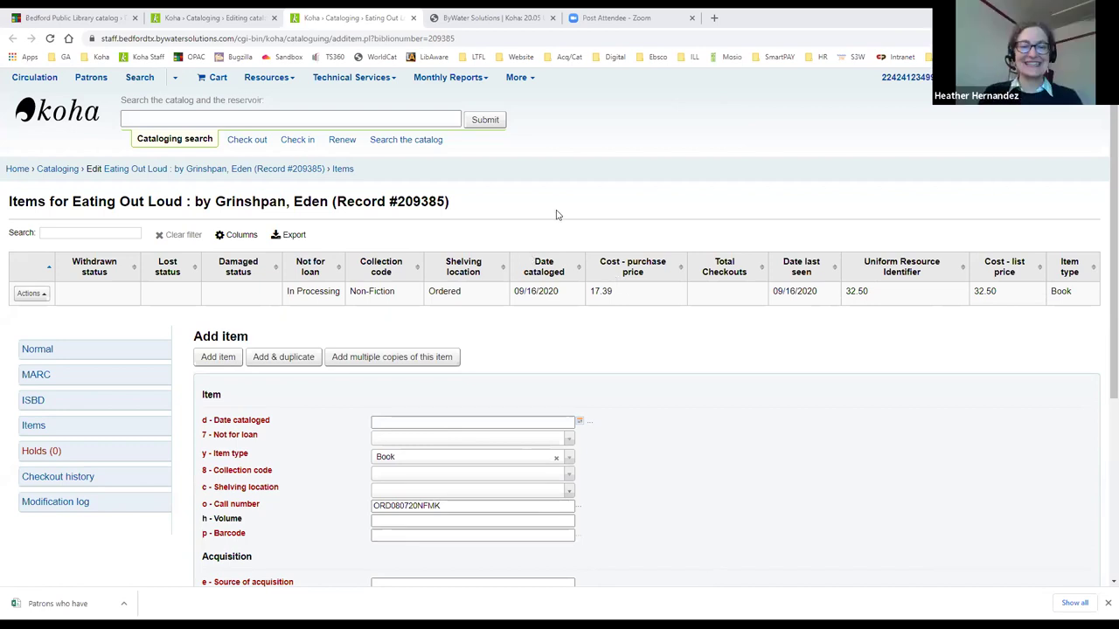
- Examine the Item, Acquisition, Notes and Statuses fields of the add item form for "Eating Out Loud"
{"action": "scroll", "coordinate": [579, 244], "scroll_direction": "down", "scroll_amount": 1}
{"action": "scroll", "coordinate": [676, 306], "scroll_direction": "down", "scroll_amount": 3}
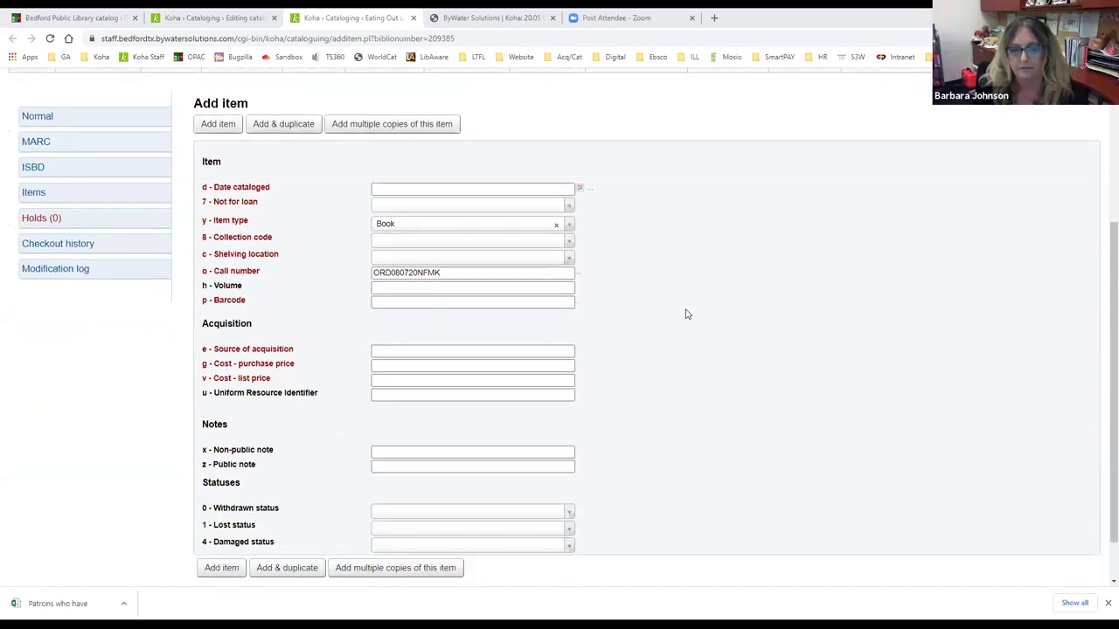
{"action": "scroll", "coordinate": [686, 314], "scroll_direction": "down", "scroll_amount": 1}
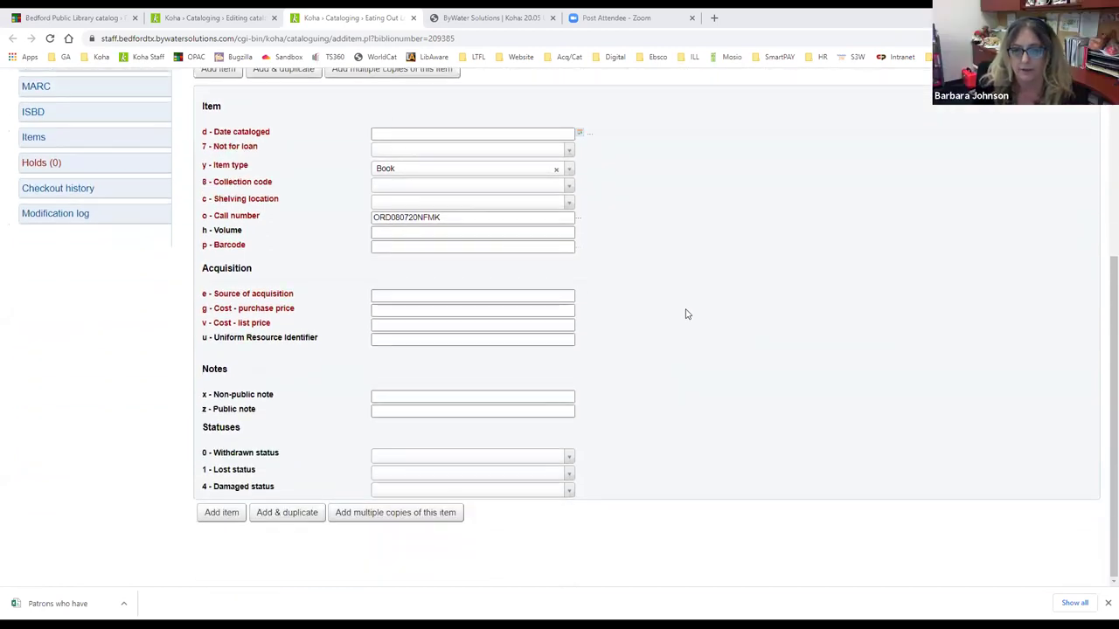
{"action": "scroll", "coordinate": [686, 314], "scroll_direction": "up", "scroll_amount": 2}
{"action": "scroll", "coordinate": [686, 313], "scroll_direction": "down", "scroll_amount": 2}
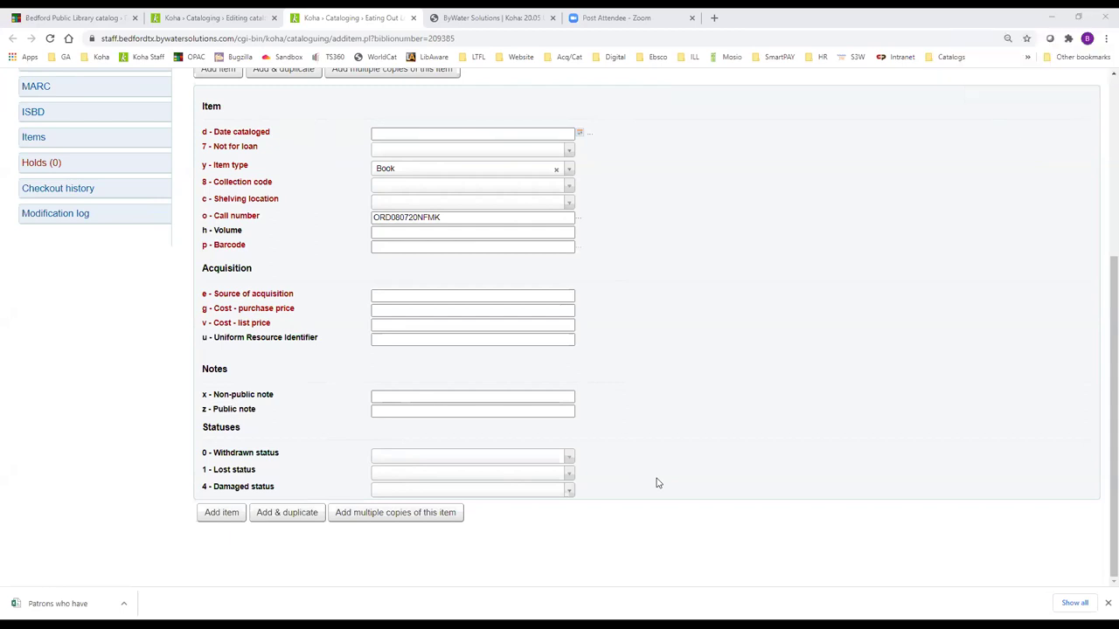
{"action": "scroll", "coordinate": [658, 484], "scroll_direction": "up", "scroll_amount": 2}
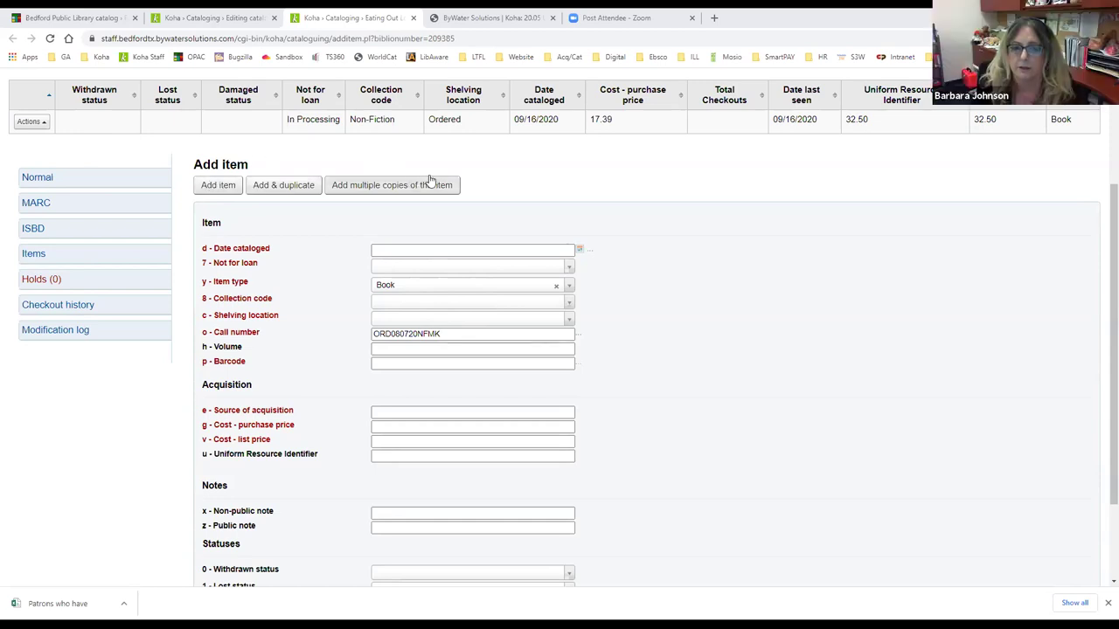
- Look over the full add item form for "Eating Out Loud" together with its existing item row
{"action": "scroll", "coordinate": [140, 531], "scroll_direction": "down", "scroll_amount": 2}
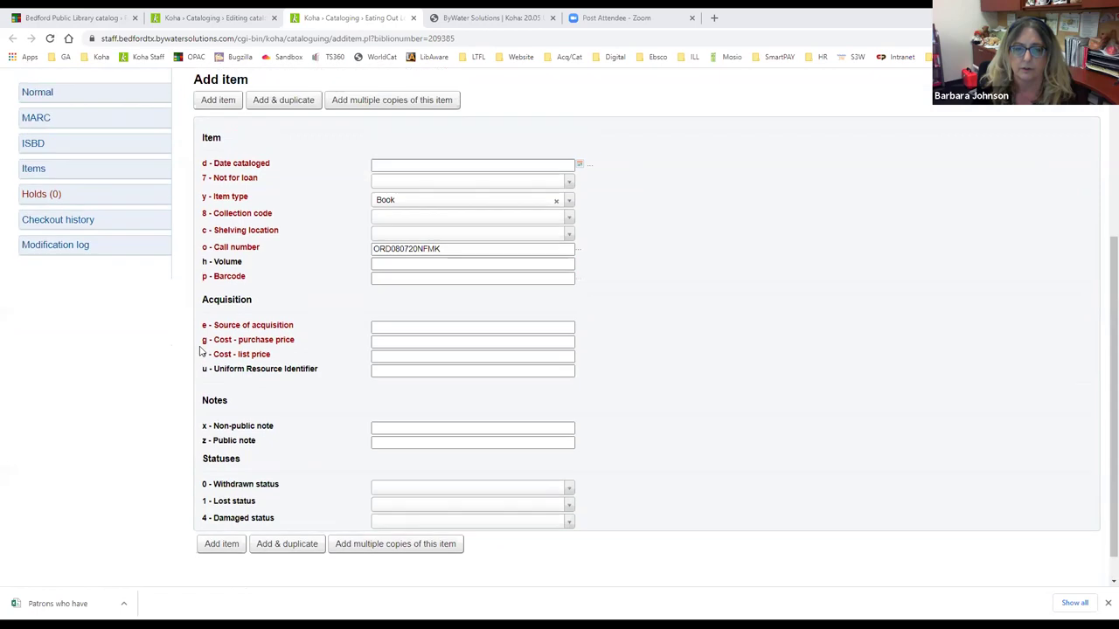
{"action": "scroll", "coordinate": [199, 349], "scroll_direction": "up", "scroll_amount": 5}
{"action": "scroll", "coordinate": [344, 263], "scroll_direction": "down", "scroll_amount": 1}
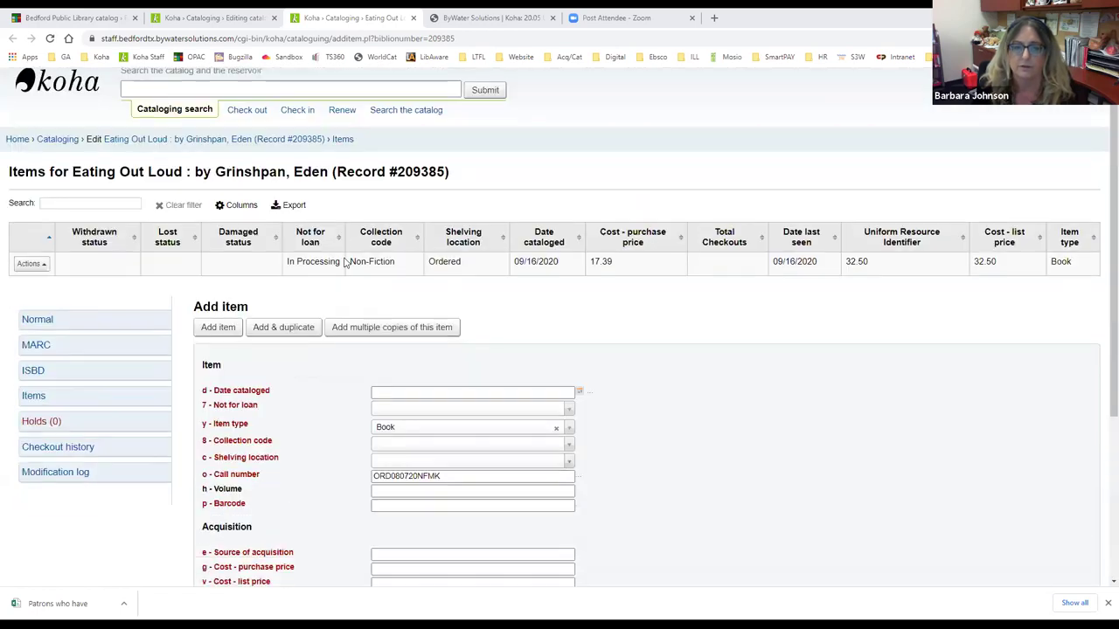
{"action": "scroll", "coordinate": [345, 262], "scroll_direction": "down", "scroll_amount": 2}
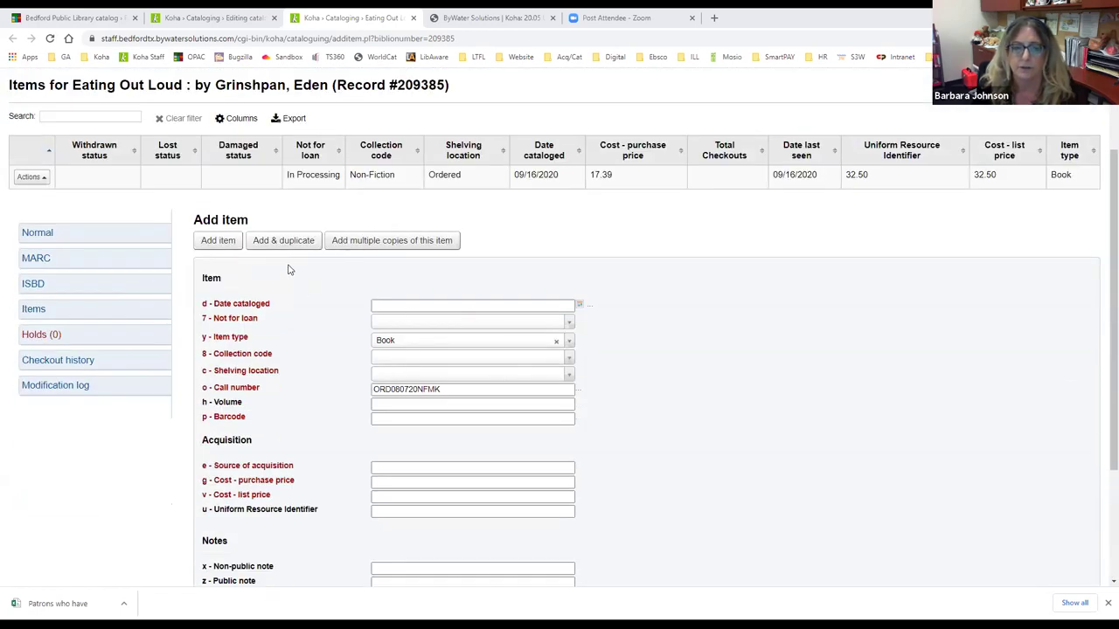
{"action": "left_click", "coordinate": [223, 244]}
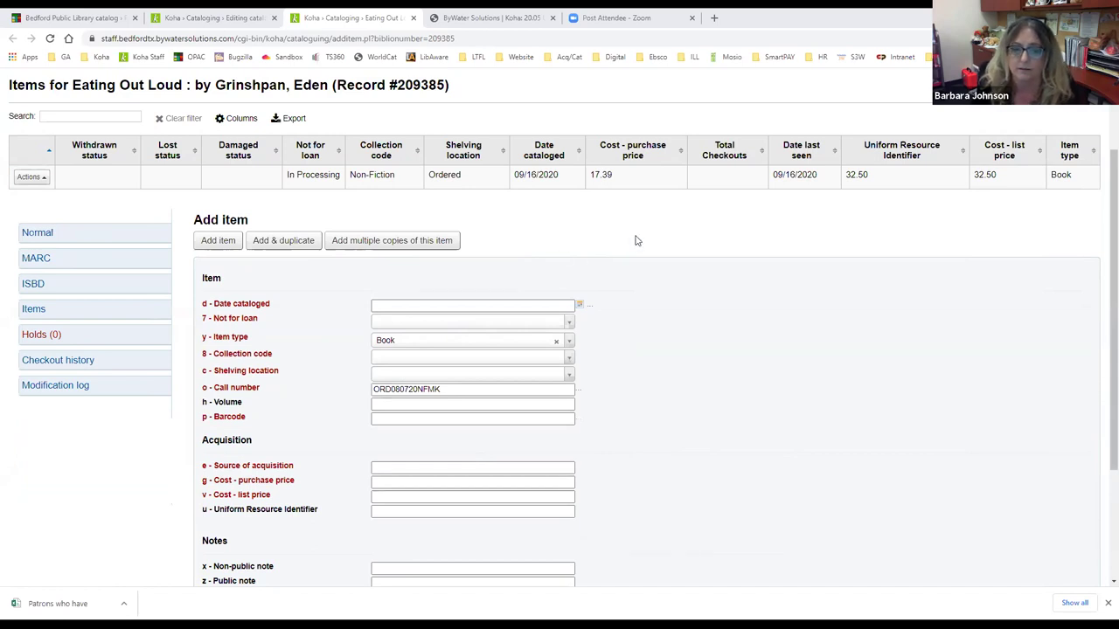
{"action": "scroll", "coordinate": [634, 237], "scroll_direction": "down", "scroll_amount": 2}
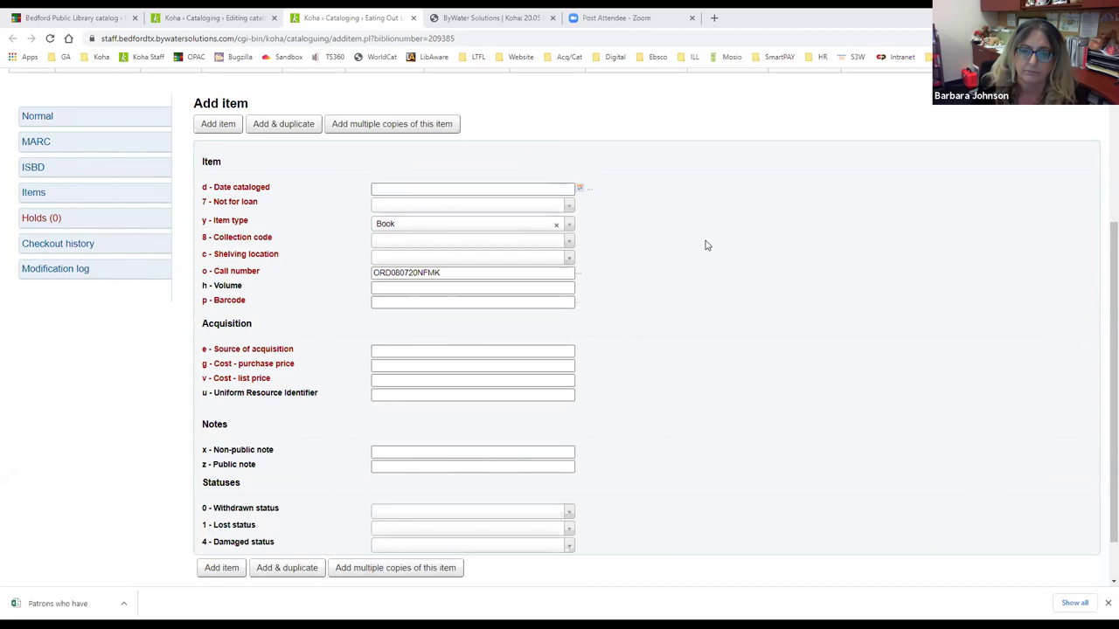
{"action": "scroll", "coordinate": [708, 247], "scroll_direction": "up", "scroll_amount": 3}
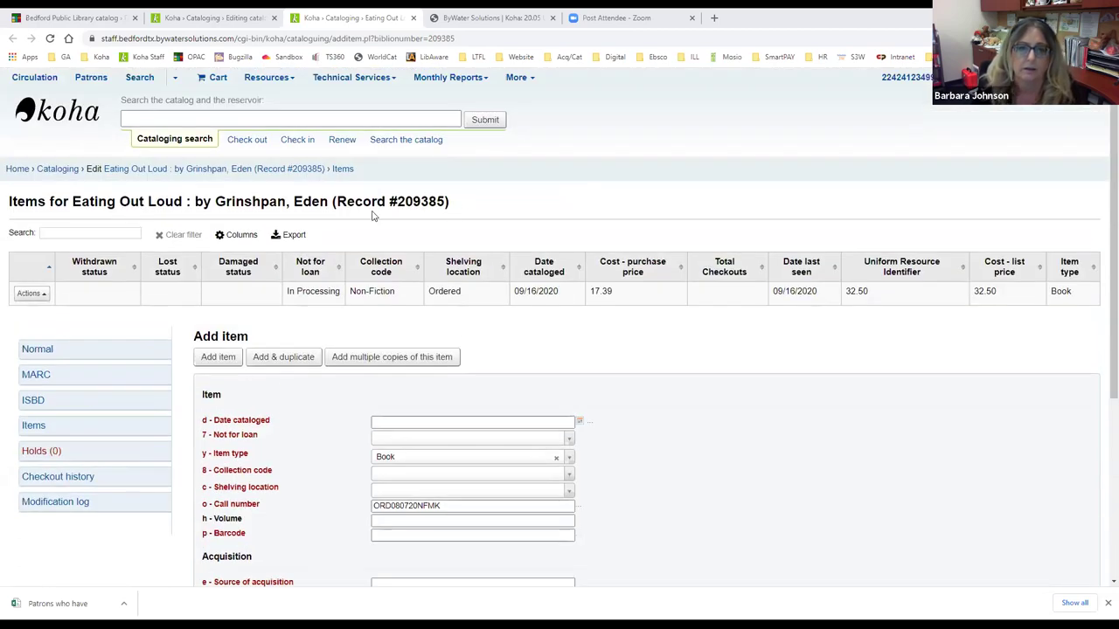
- Open the bibliographic record for "Eating Out Loud" in the catalog record editor and view its MARC fields
{"action": "left_click", "coordinate": [170, 174]}
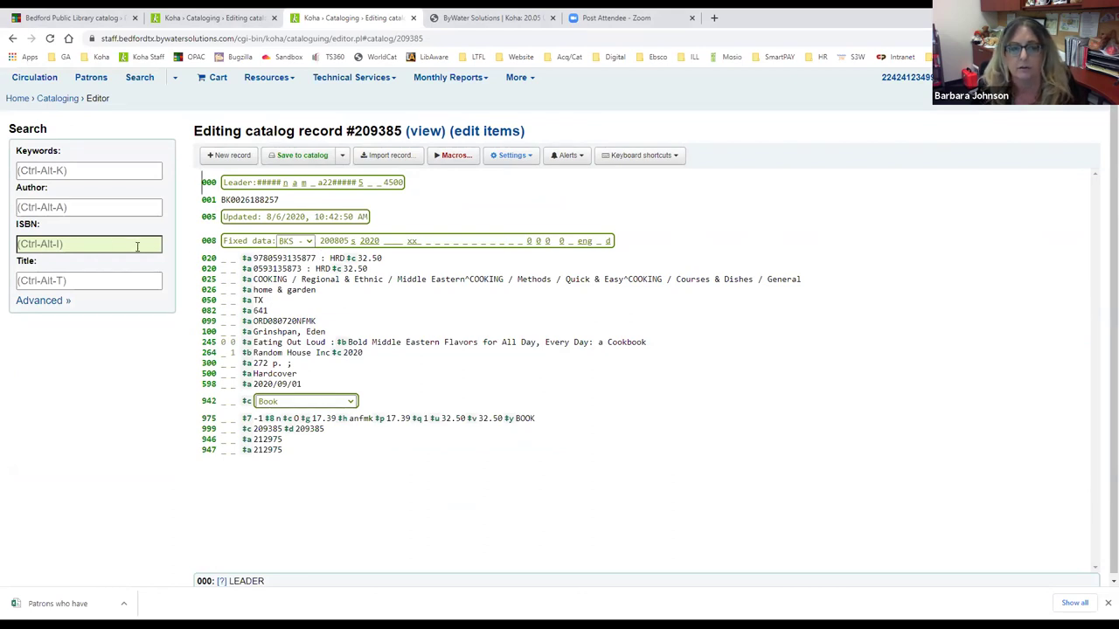
{"action": "left_click", "coordinate": [46, 243]}
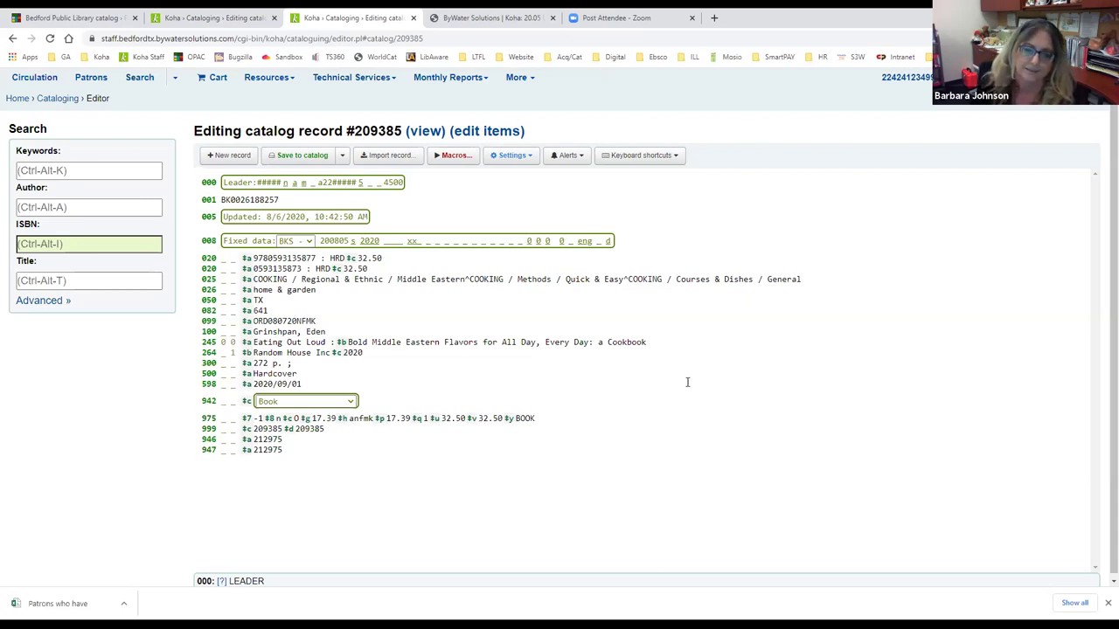
{"action": "left_click", "coordinate": [819, 216]}
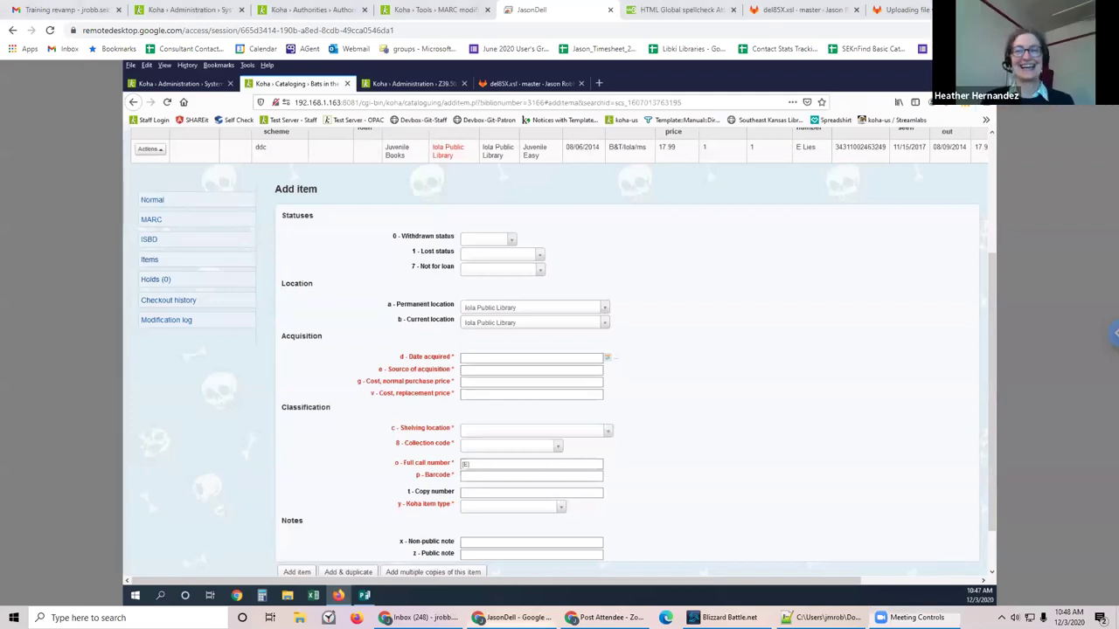
- Set the new item's shelving location to Adult Biography in the add item form
{"action": "scroll", "coordinate": [445, 280], "scroll_direction": "down", "scroll_amount": 1}
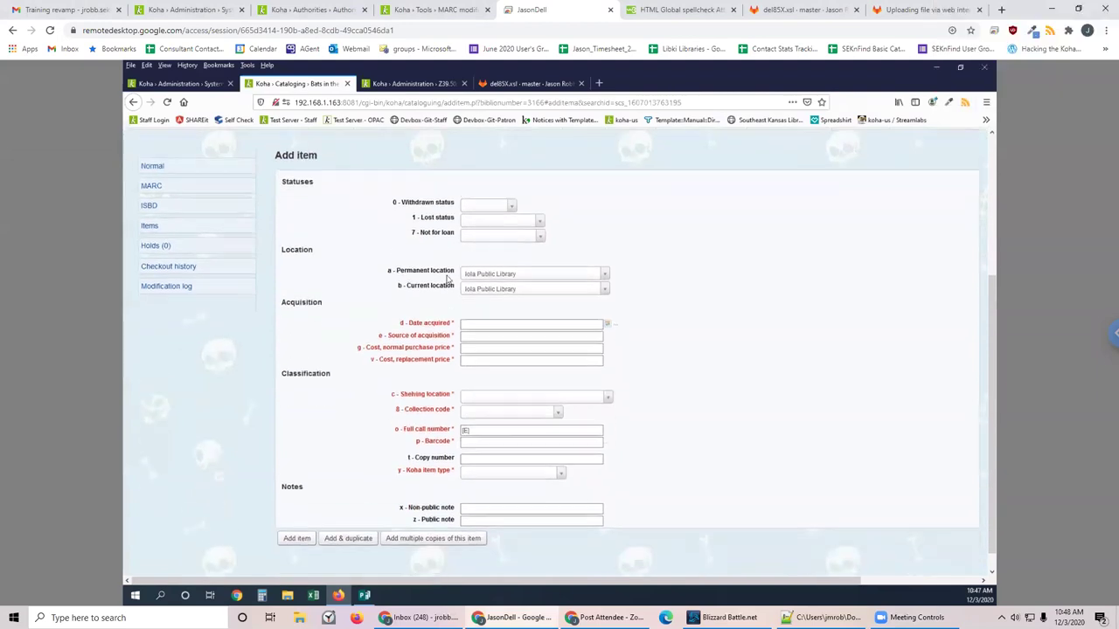
{"action": "left_click", "coordinate": [609, 374]}
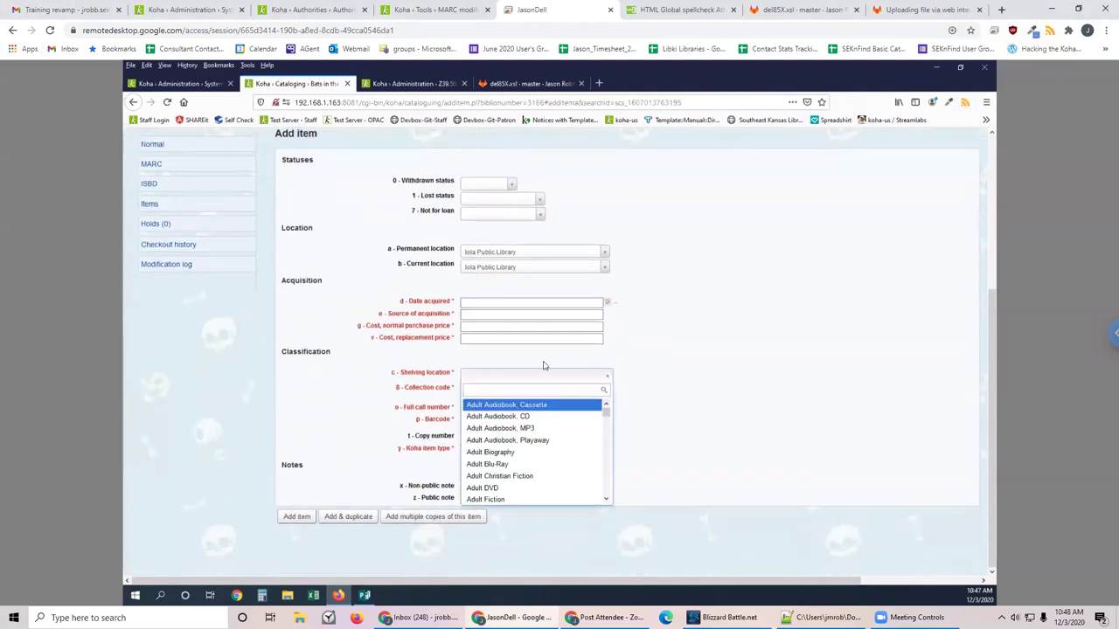
{"action": "left_click", "coordinate": [600, 452]}
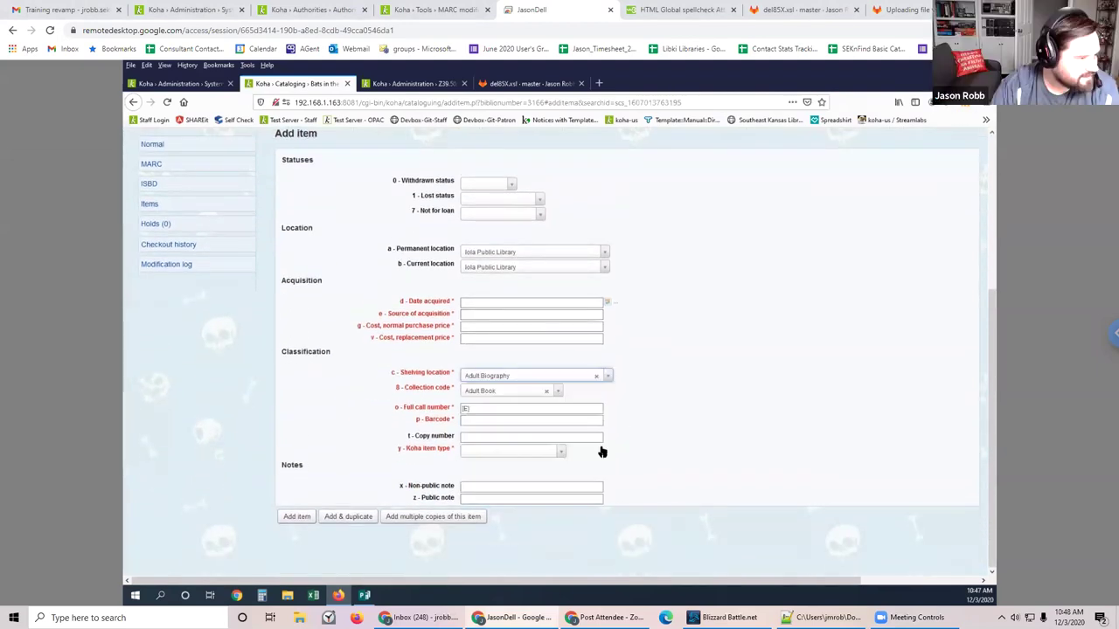
- Change the shelving location to Adult Magazine and go to the serial enumeration / chronology field
{"action": "left_click", "coordinate": [515, 376]}
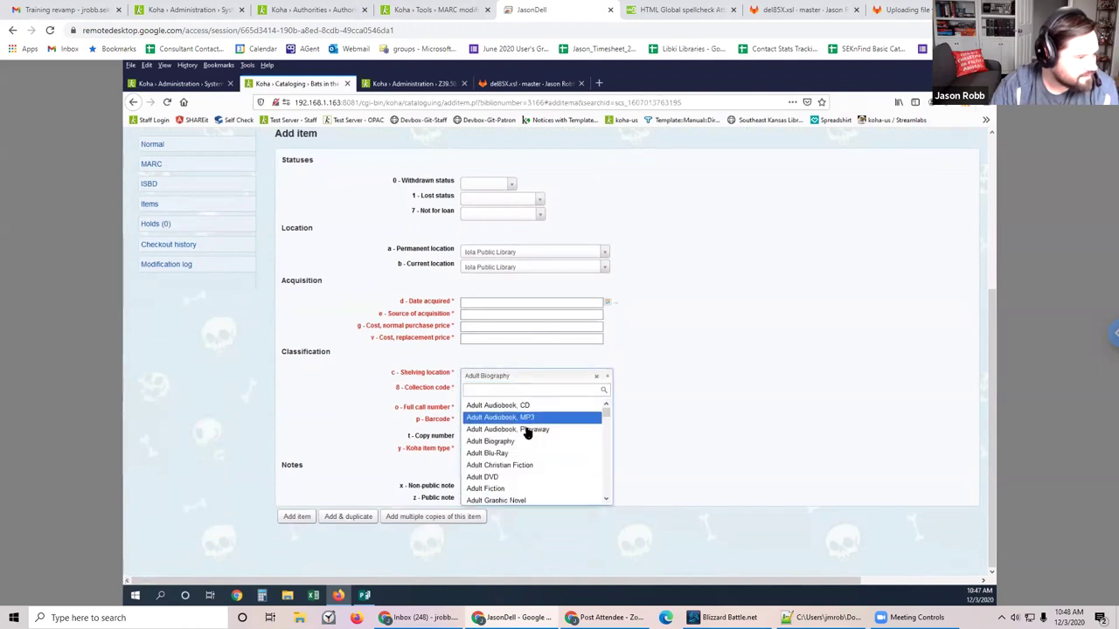
{"action": "scroll", "coordinate": [524, 441], "scroll_direction": "down", "scroll_amount": 2}
{"action": "left_click", "coordinate": [512, 472]}
{"action": "left_click", "coordinate": [468, 403]}
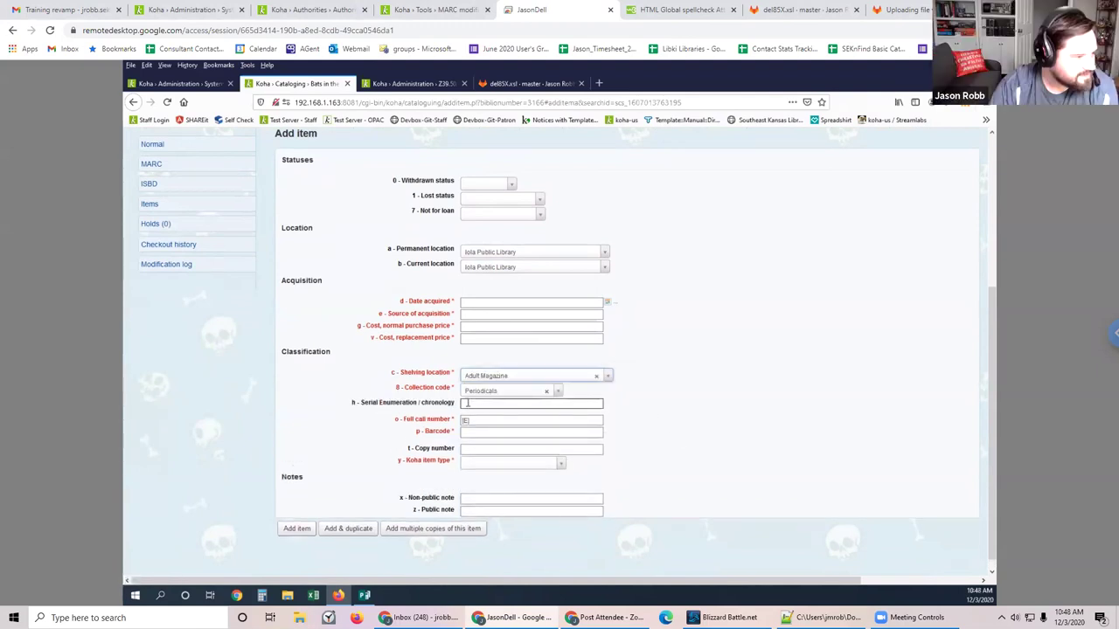
- Switch the shelving location to Adult Fiction and then back to Adult Biography
{"action": "left_click", "coordinate": [515, 381]}
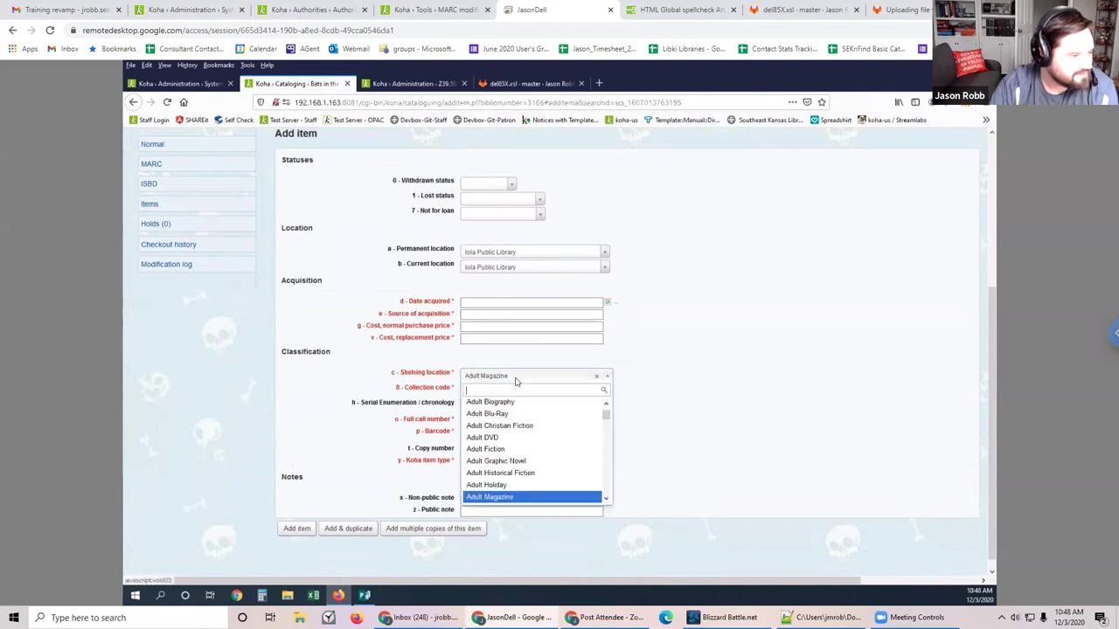
{"action": "left_click", "coordinate": [512, 452]}
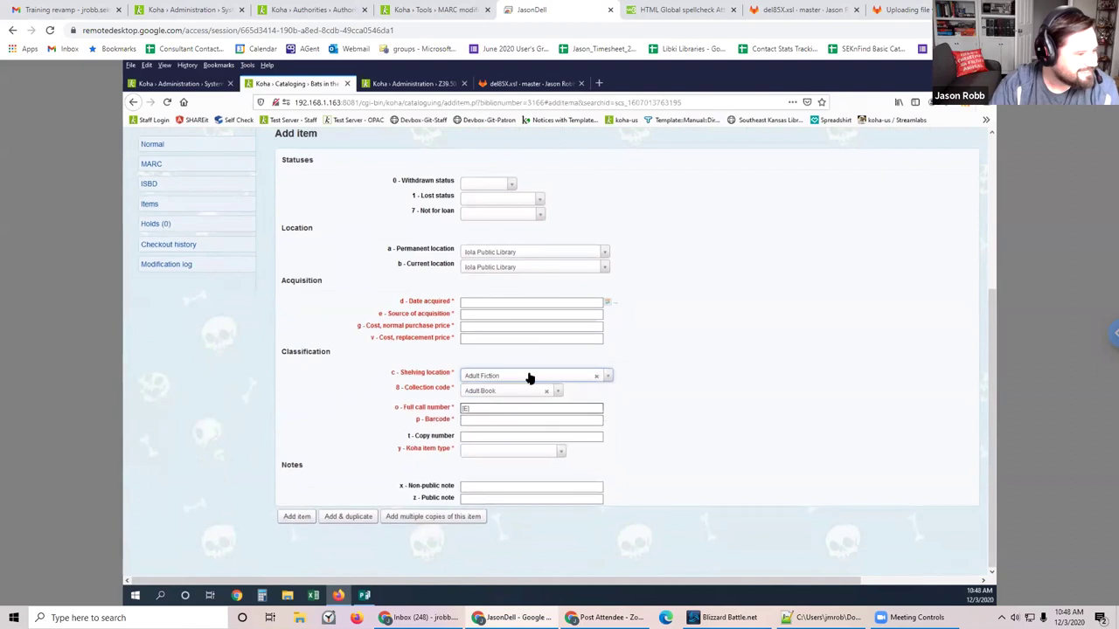
{"action": "left_click", "coordinate": [502, 381]}
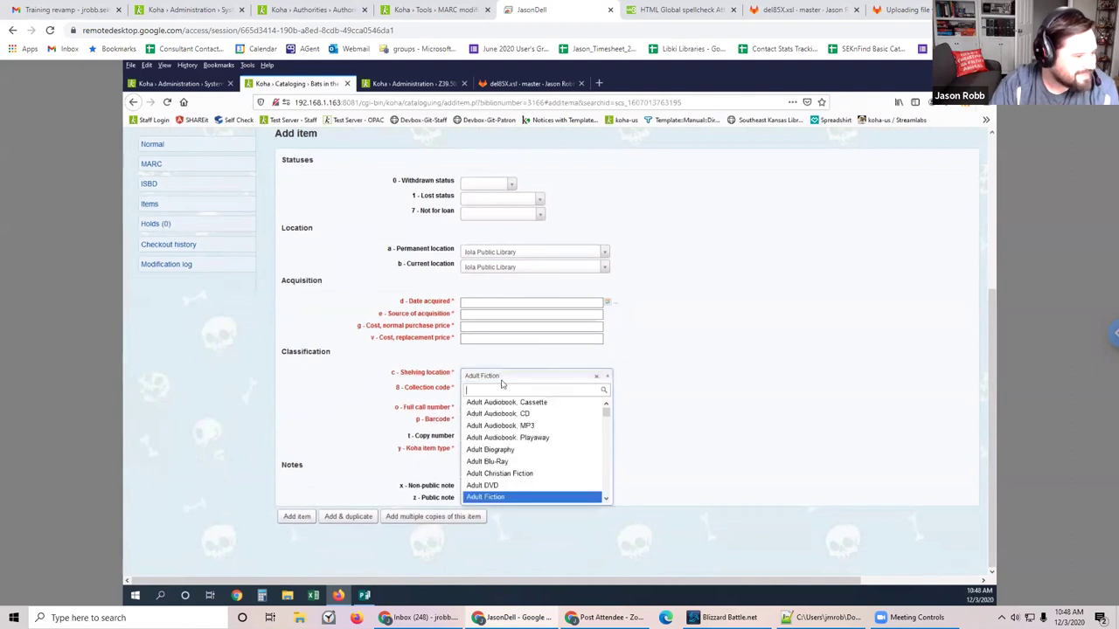
{"action": "left_click", "coordinate": [501, 451]}
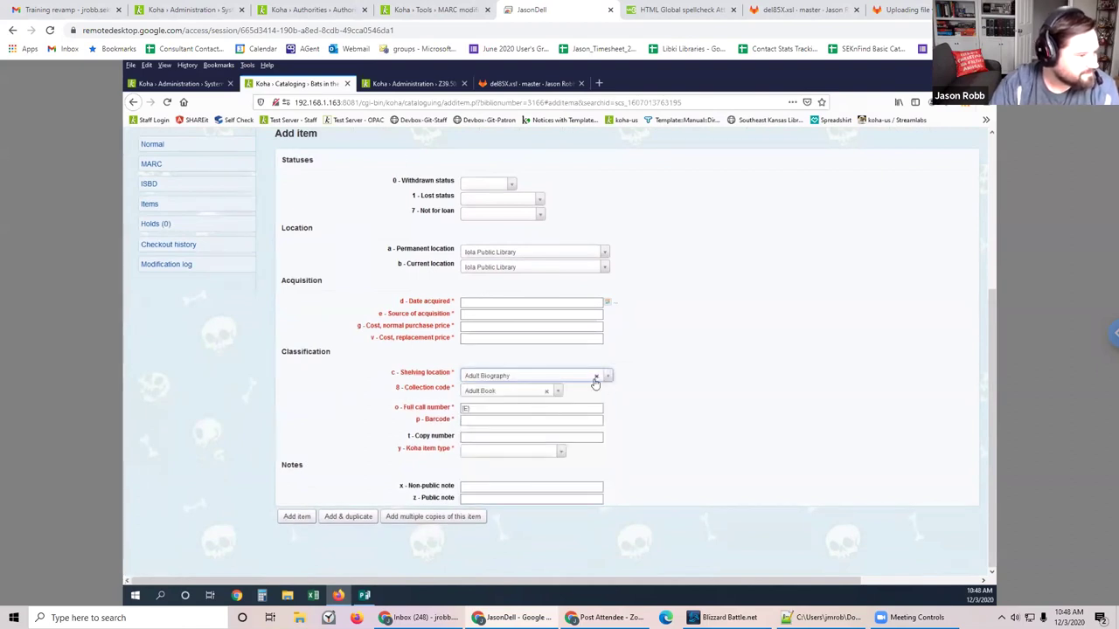
- Go to the Staff Client system preferences and locate the catHelper function in the IntranetUserJS code
{"action": "left_click", "coordinate": [182, 84]}
{"action": "scroll", "coordinate": [673, 335], "scroll_direction": "up", "scroll_amount": 5}
{"action": "scroll", "coordinate": [569, 345], "scroll_direction": "up", "scroll_amount": 5}
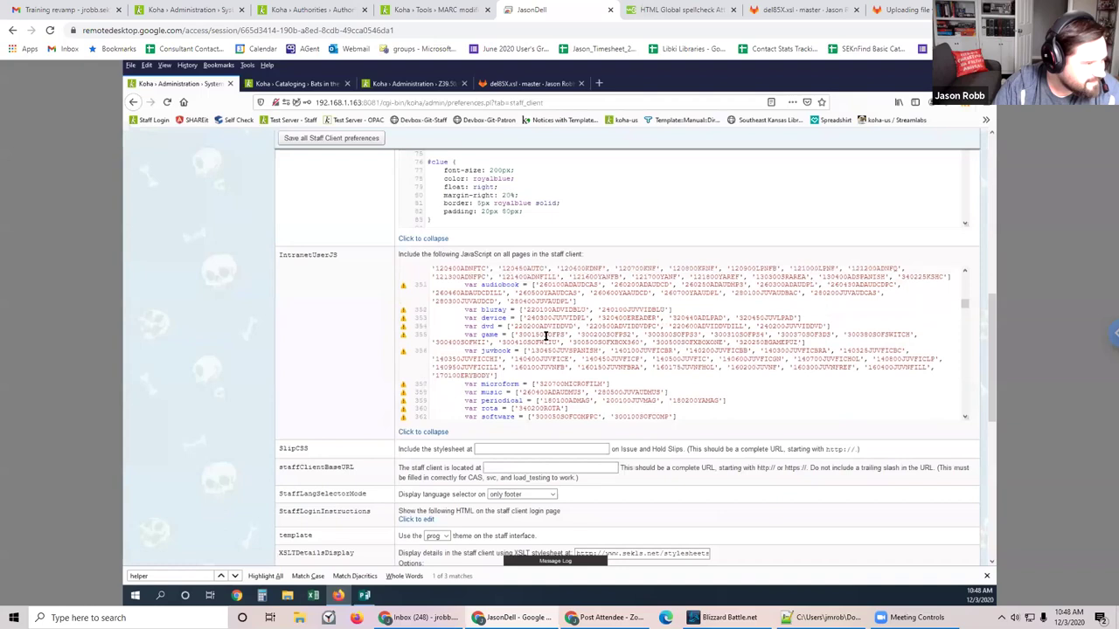
{"action": "scroll", "coordinate": [527, 351], "scroll_direction": "down", "scroll_amount": 3}
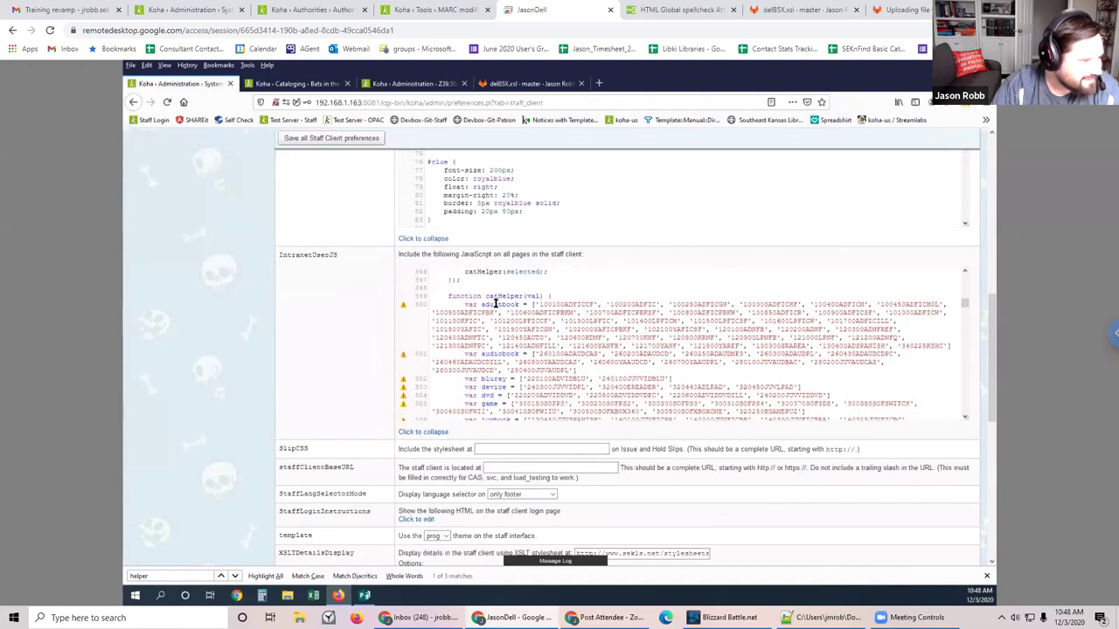
- Examine the location code arrays in catHelper, such as adultbook and audiobook, and the conditions that assign each collection code
{"action": "left_click", "coordinate": [494, 353]}
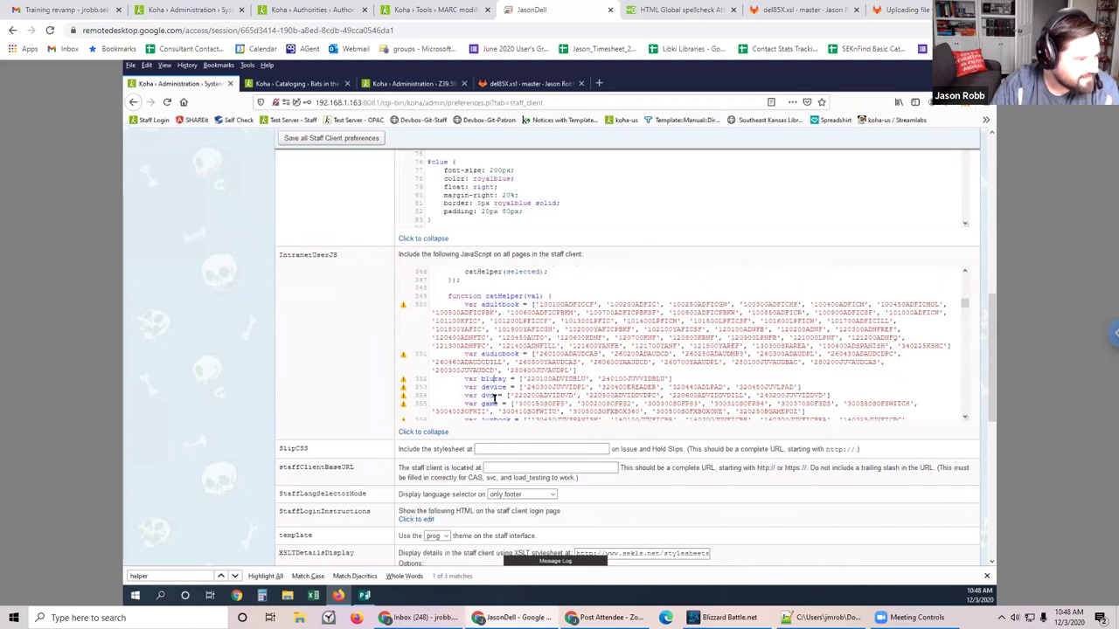
{"action": "left_click_drag", "start_coordinate": [535, 303], "coordinate": [571, 370]}
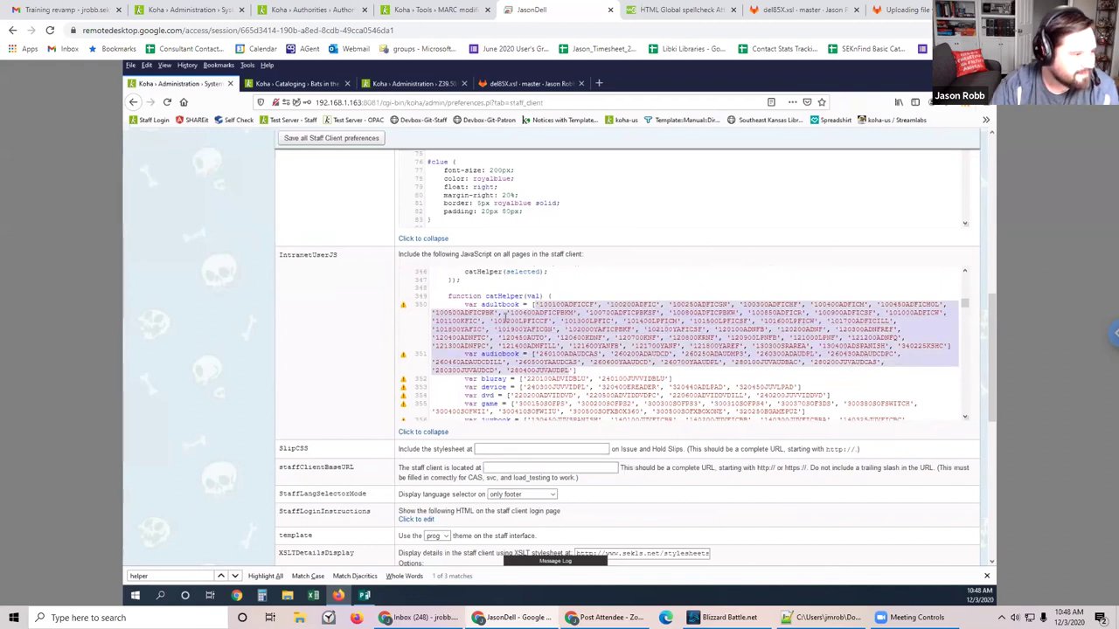
{"action": "left_click", "coordinate": [504, 306]}
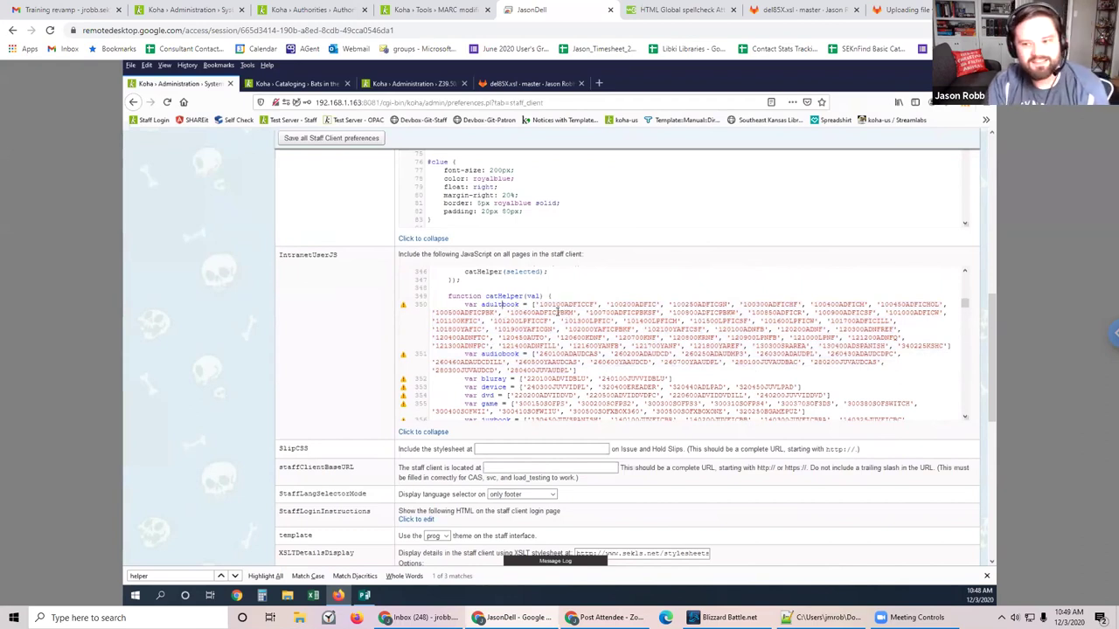
{"action": "double_click", "coordinate": [565, 305]}
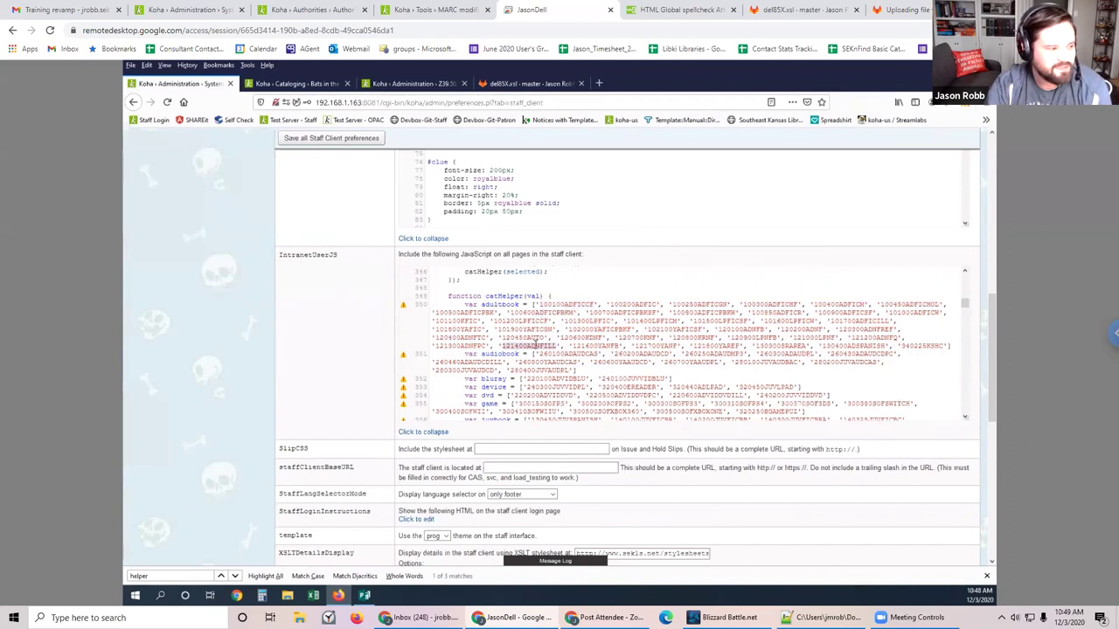
{"action": "triple_click", "coordinate": [535, 341]}
{"action": "scroll", "coordinate": [556, 312], "scroll_direction": "down", "scroll_amount": 1}
{"action": "scroll", "coordinate": [556, 312], "scroll_direction": "down", "scroll_amount": 5}
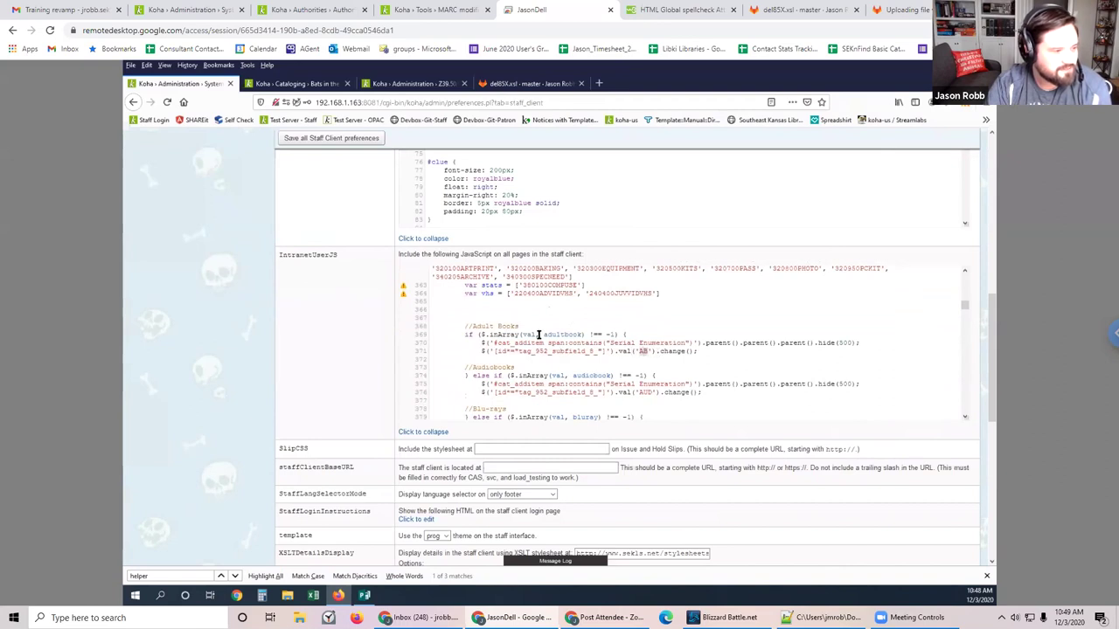
{"action": "scroll", "coordinate": [597, 337], "scroll_direction": "down", "scroll_amount": 2}
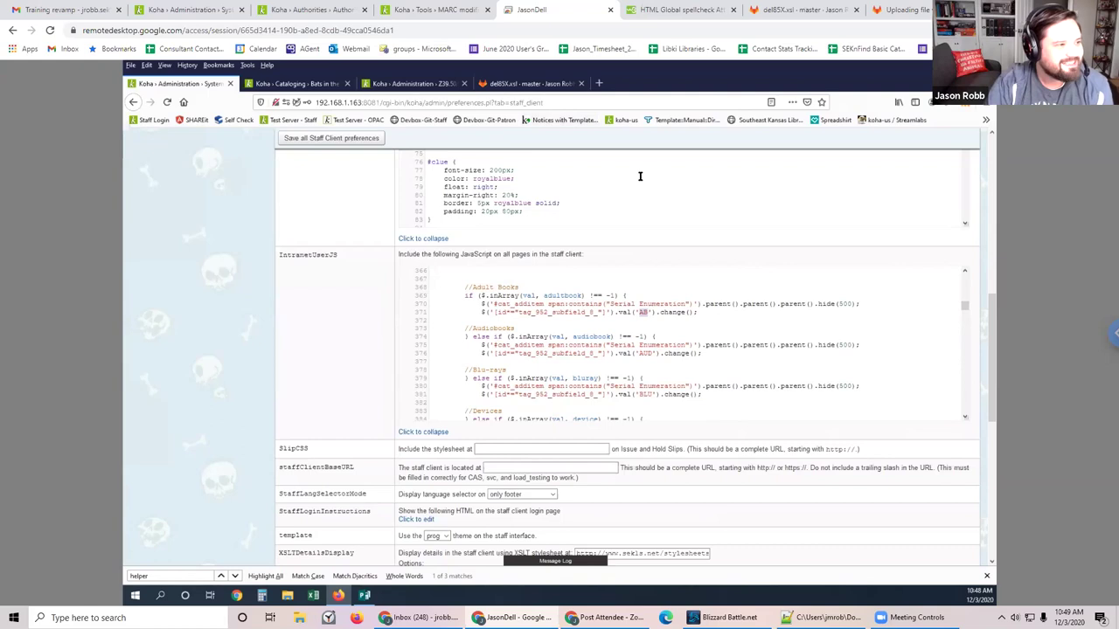
- Review the IntranetUserJS code back up to the Item Cataloging Helper heading, including its required fields and classes sections
{"action": "scroll", "coordinate": [634, 293], "scroll_direction": "up", "scroll_amount": 5}
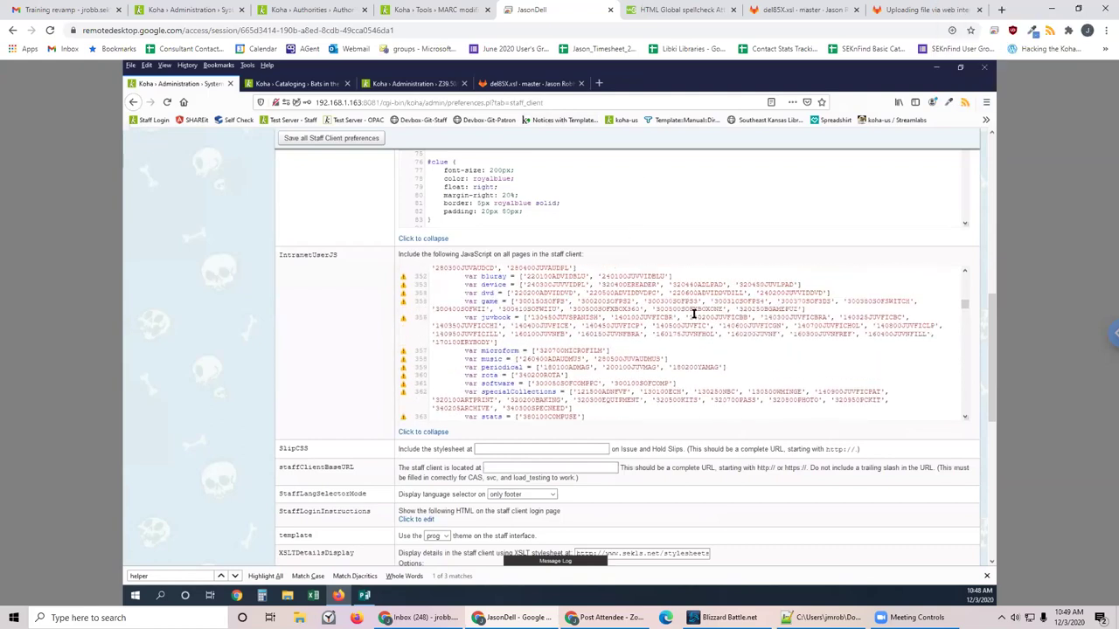
{"action": "scroll", "coordinate": [693, 323], "scroll_direction": "up", "scroll_amount": 10}
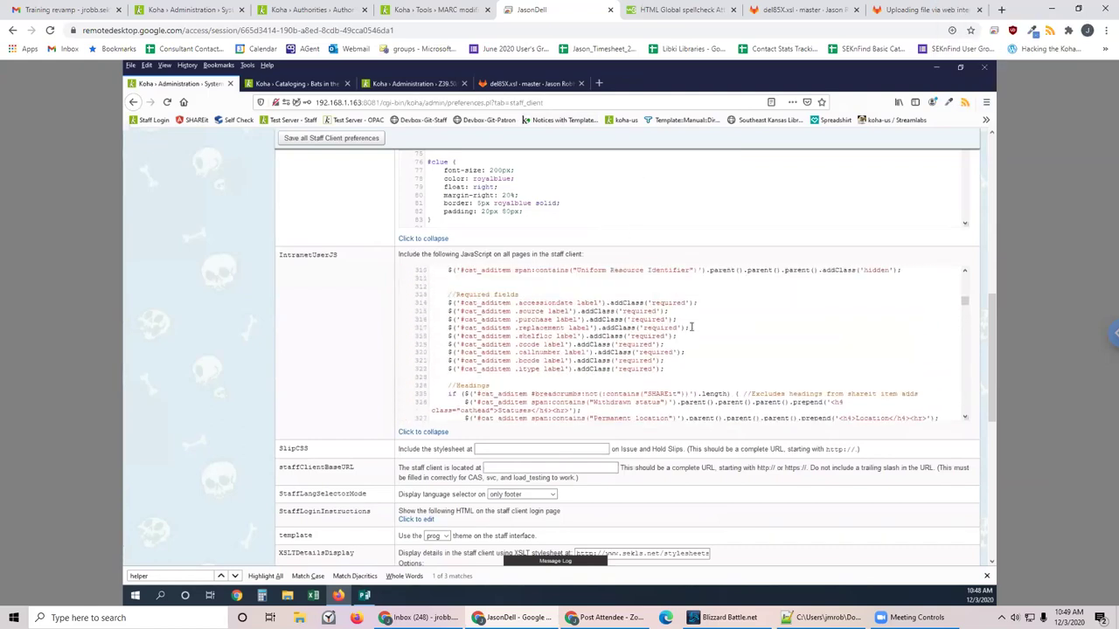
{"action": "scroll", "coordinate": [690, 330], "scroll_direction": "up", "scroll_amount": 10}
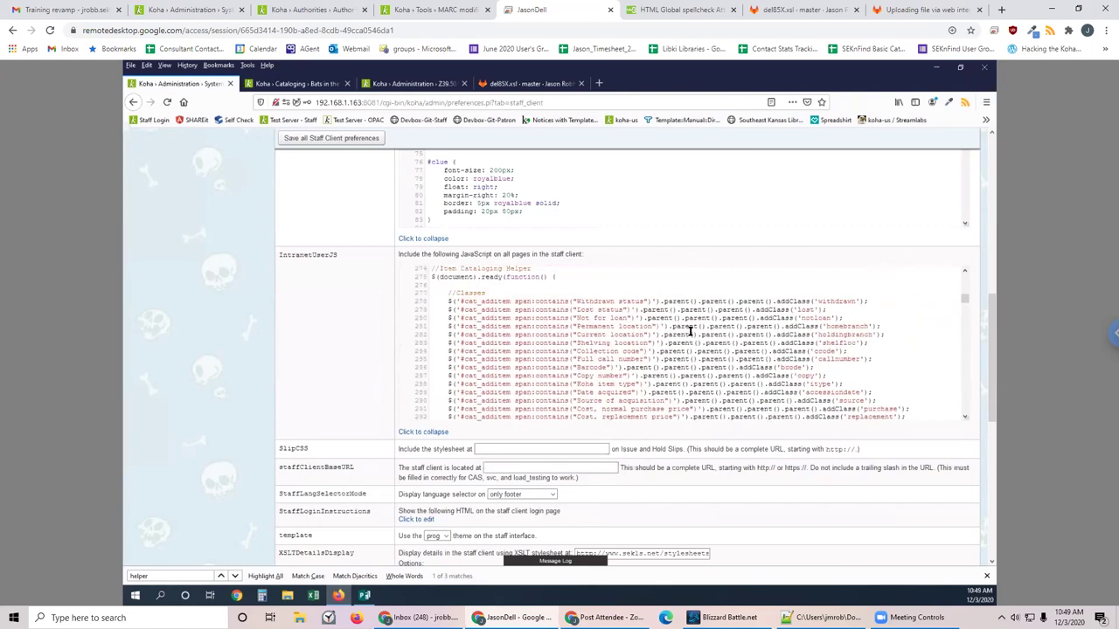
{"action": "scroll", "coordinate": [689, 333], "scroll_direction": "down", "scroll_amount": 2}
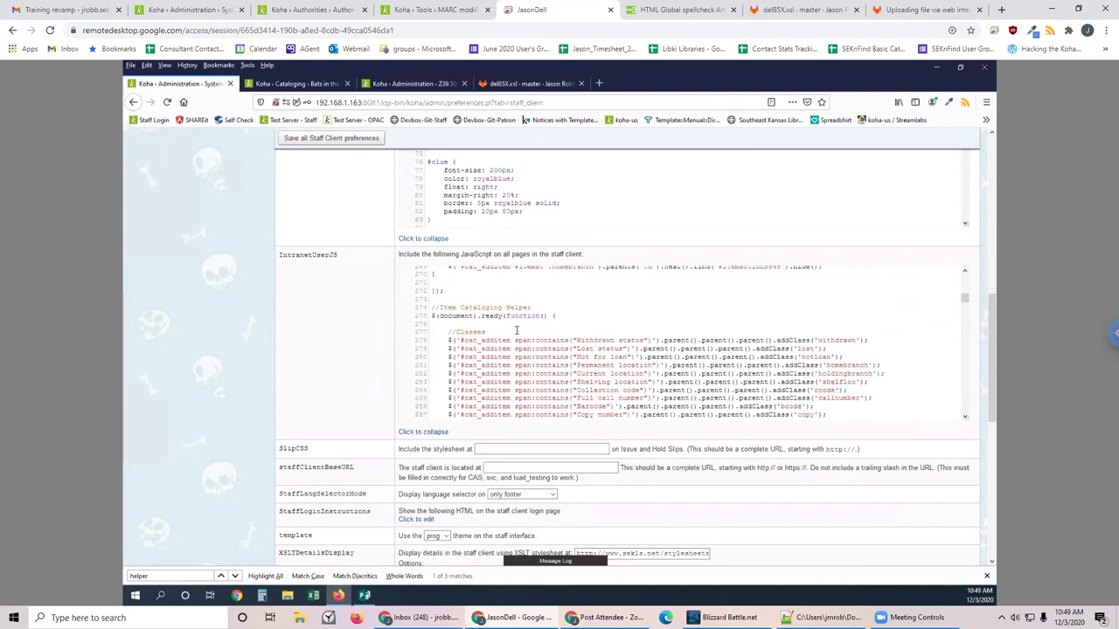
{"action": "scroll", "coordinate": [520, 333], "scroll_direction": "up", "scroll_amount": 2}
{"action": "scroll", "coordinate": [557, 318], "scroll_direction": "down", "scroll_amount": 2}
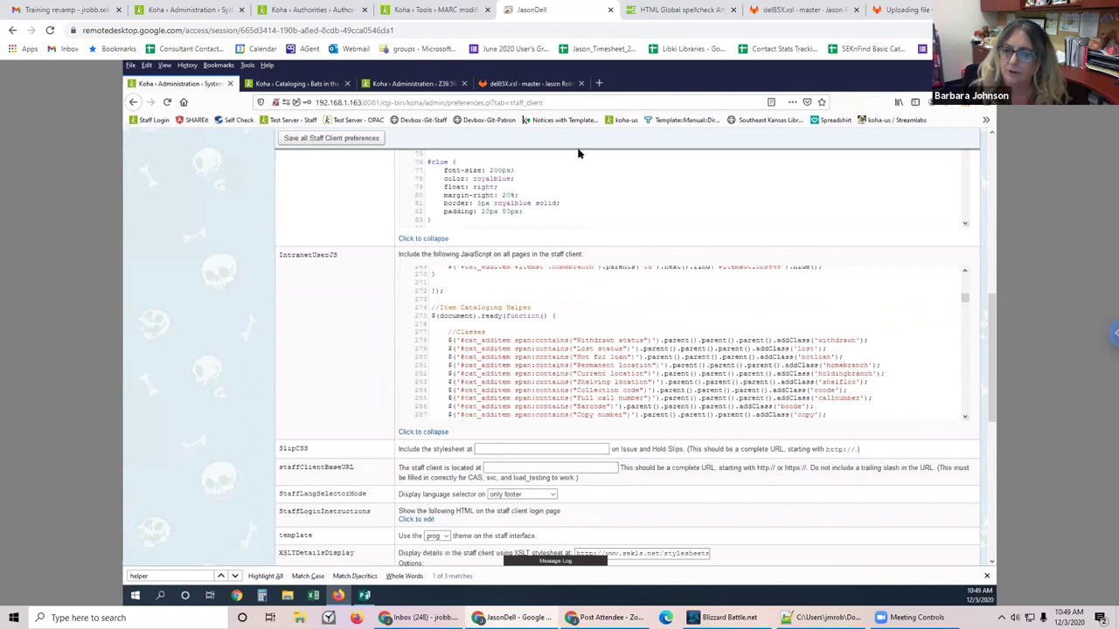
- Open training.seknfind.org in a new browser tab and view the Item Cataloging Helper page of its customization documentation
{"action": "left_click", "coordinate": [598, 83]}
{"action": "type", "text": "training.seknfind.org/"}
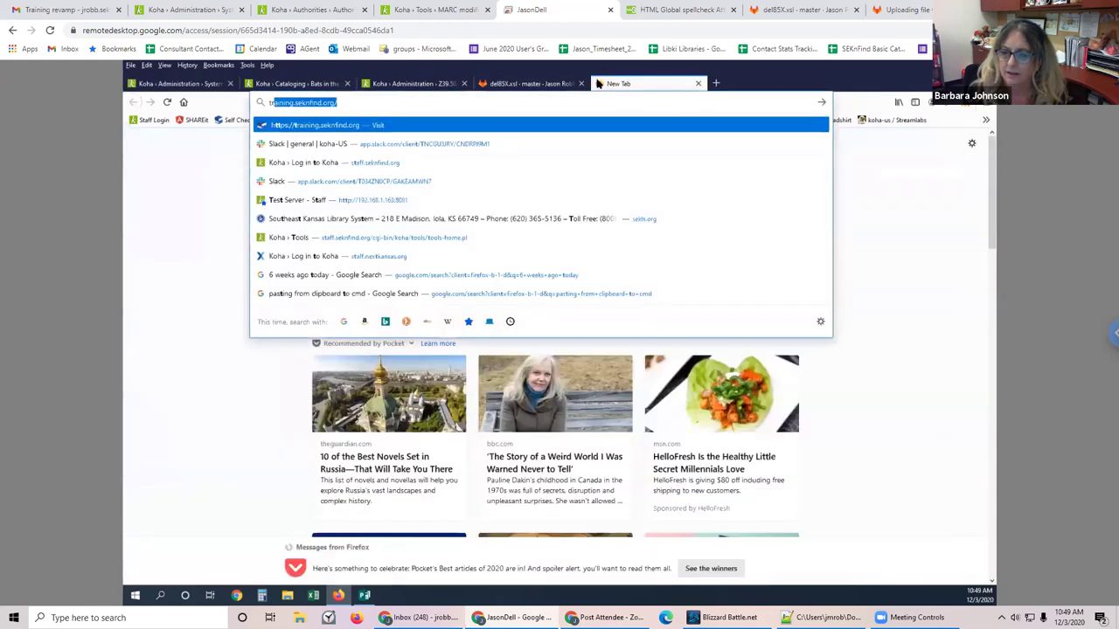
{"action": "key", "text": "Return"}
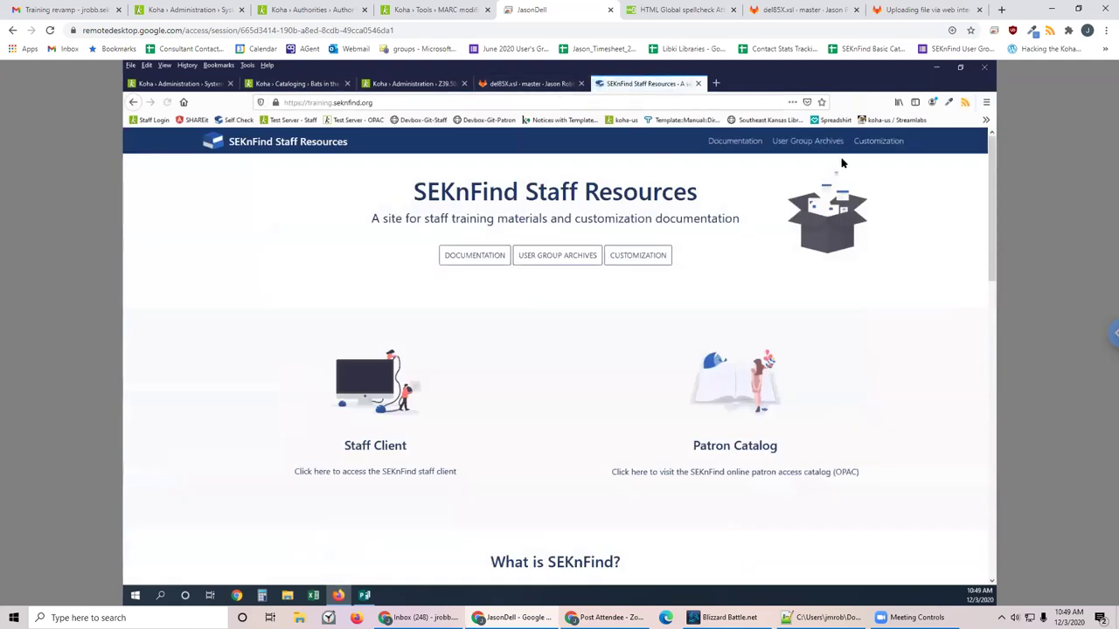
{"action": "left_click", "coordinate": [878, 142]}
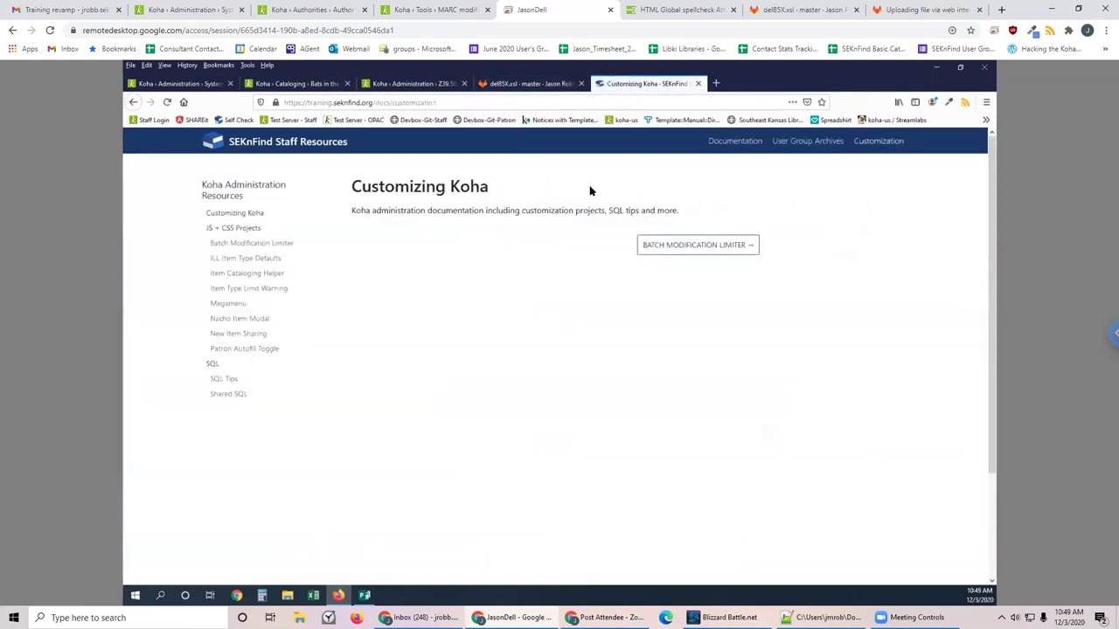
{"action": "left_click", "coordinate": [258, 275]}
{"action": "scroll", "coordinate": [452, 350], "scroll_direction": "down", "scroll_amount": 10}
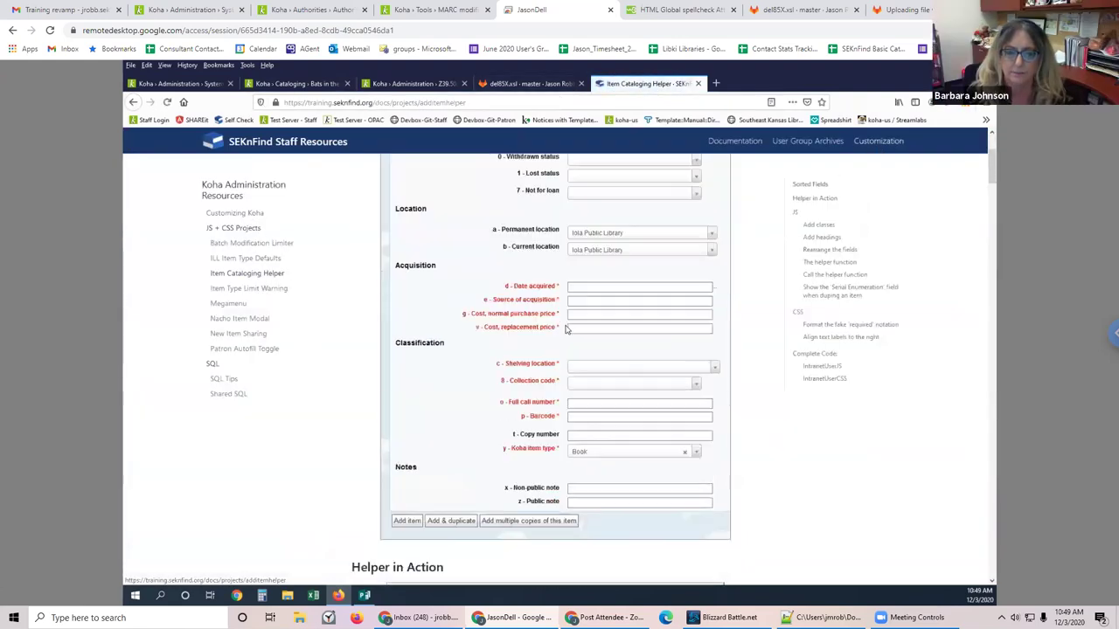
- Copy the web address of the Item Cataloging Helper documentation page
{"action": "left_click", "coordinate": [451, 102]}
{"action": "right_click", "coordinate": [472, 103]}
{"action": "left_click", "coordinate": [494, 138]}
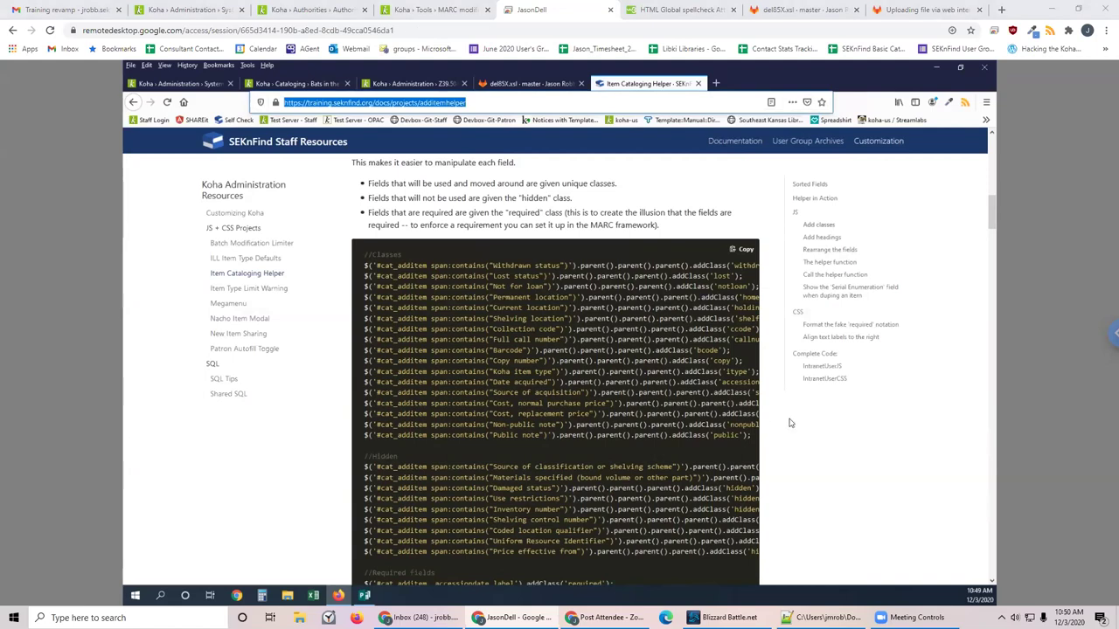
- Examine the documentation's code sections on adding headings, rearranging the fields and the helper function
{"action": "left_click", "coordinate": [699, 209]}
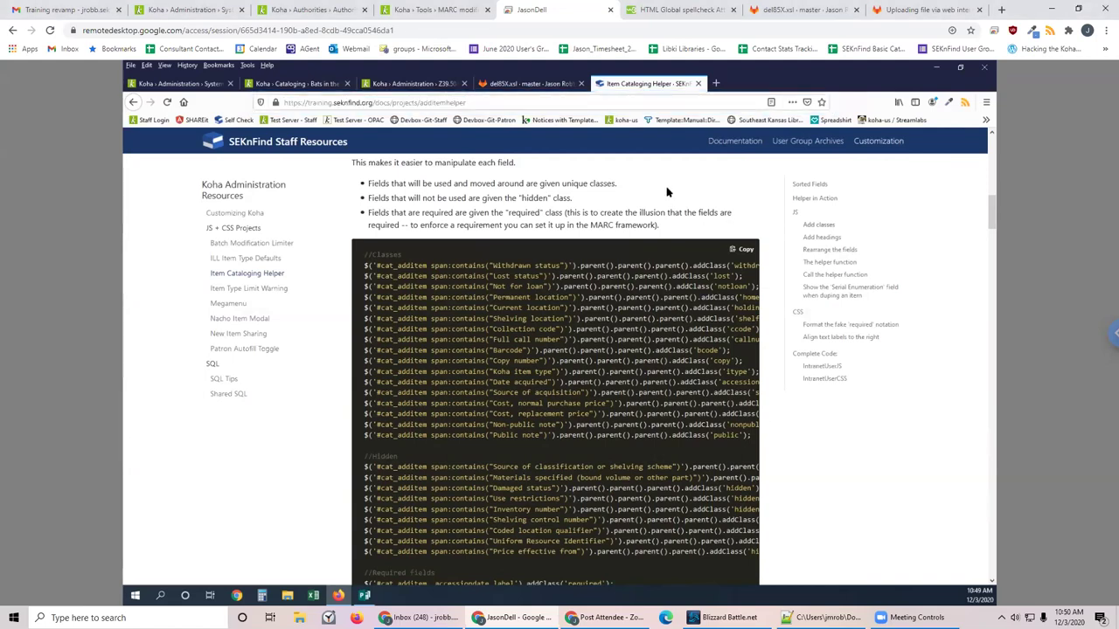
{"action": "scroll", "coordinate": [652, 320], "scroll_direction": "down", "scroll_amount": 6}
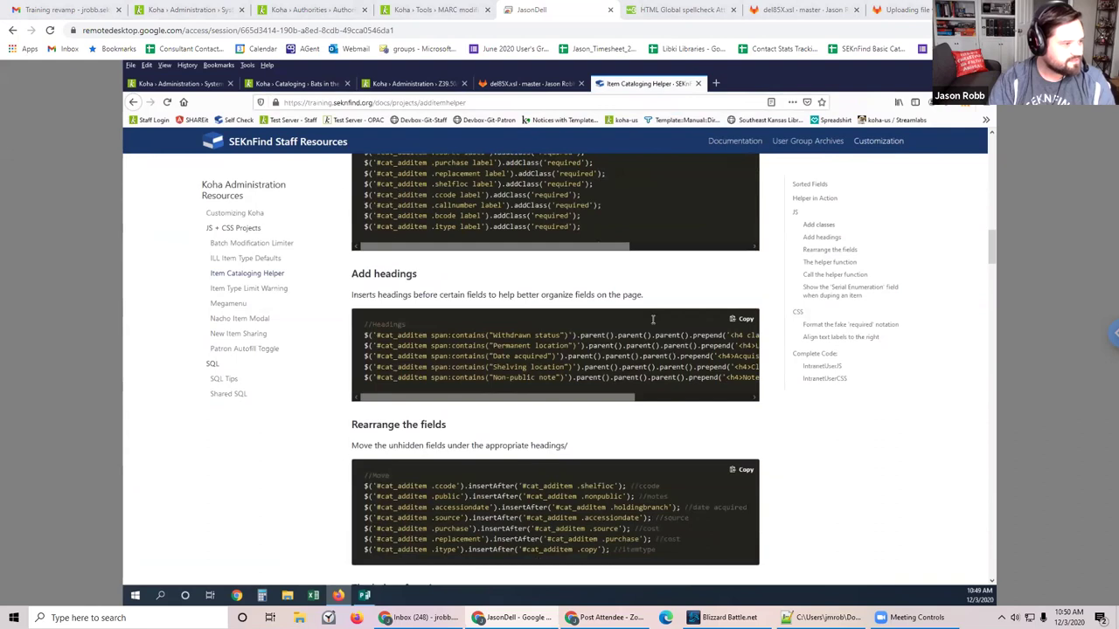
{"action": "scroll", "coordinate": [652, 320], "scroll_direction": "down", "scroll_amount": 5}
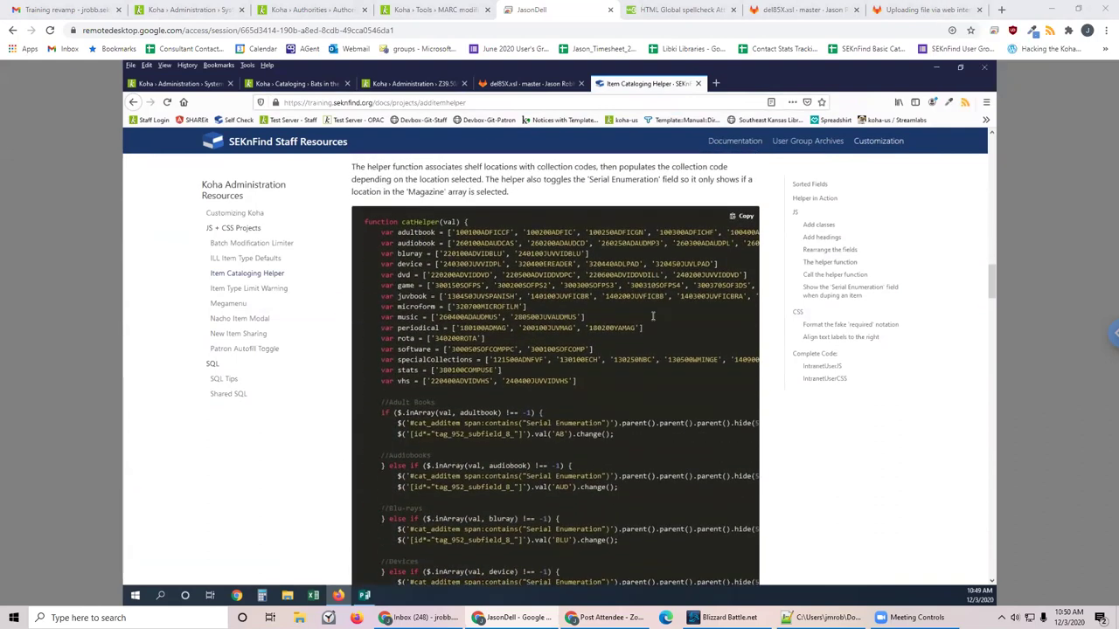